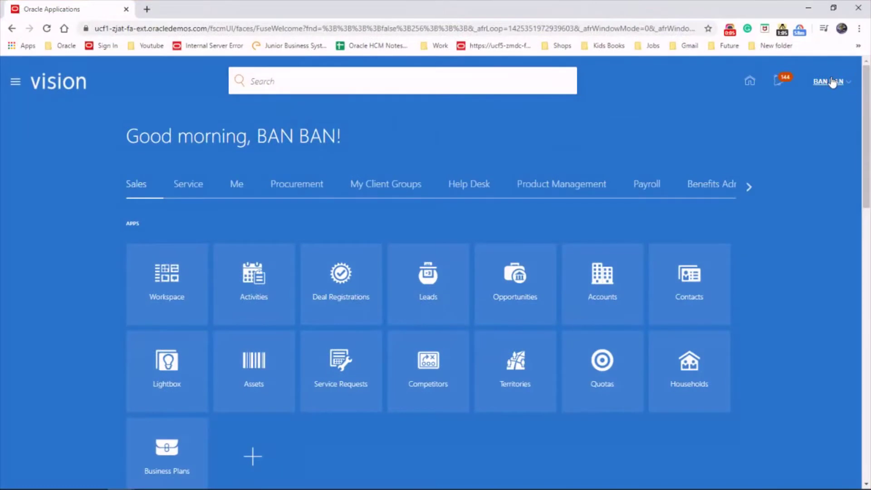
- Open the BMW IMPLEMENTATION project from Setup and Maintenance's Manage Implementation Projects list
{"action": "left_click", "coordinate": [832, 83]}
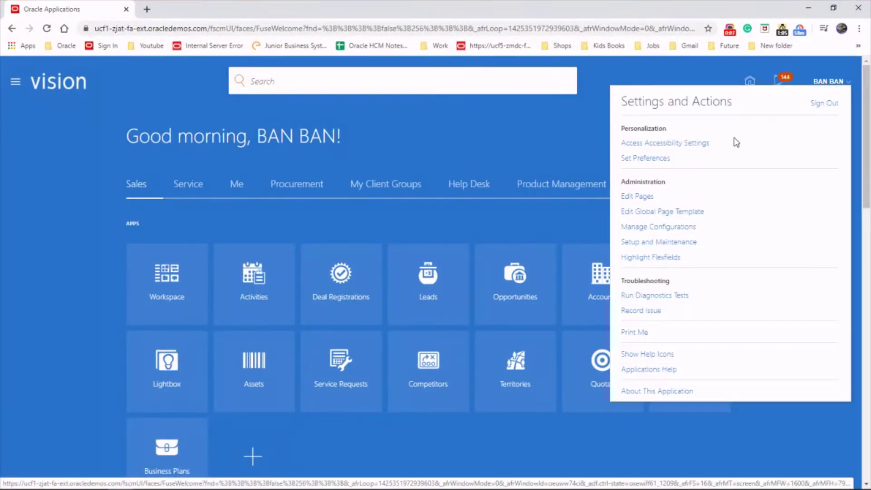
{"action": "left_click", "coordinate": [670, 243]}
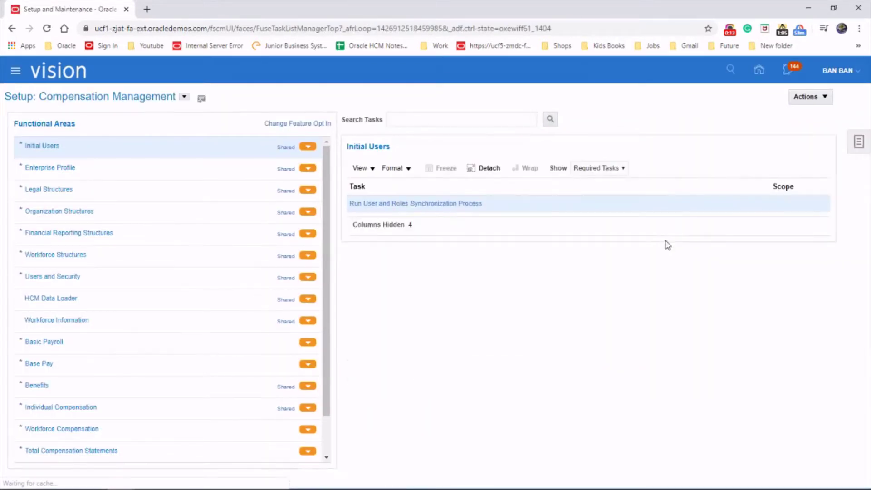
{"action": "left_click", "coordinate": [858, 141]}
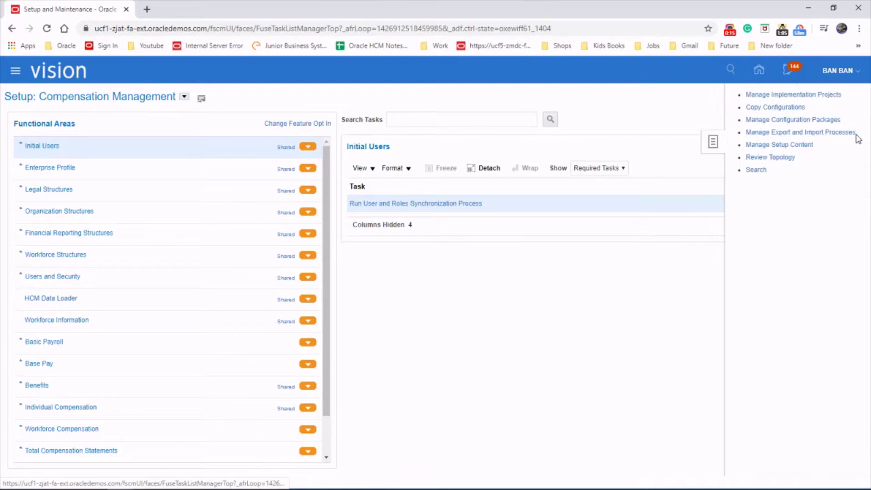
{"action": "left_click", "coordinate": [808, 93]}
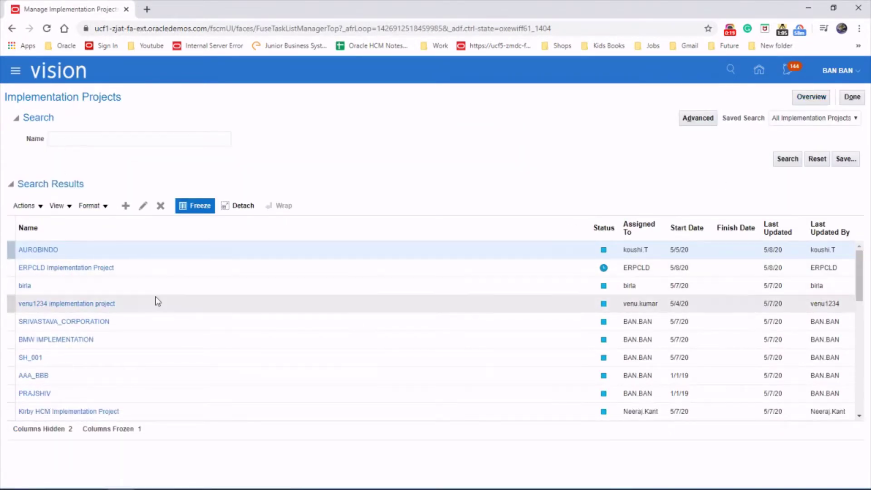
{"action": "scroll", "coordinate": [101, 405], "scroll_direction": "down", "scroll_amount": 1}
{"action": "scroll", "coordinate": [101, 405], "scroll_direction": "down", "scroll_amount": 1}
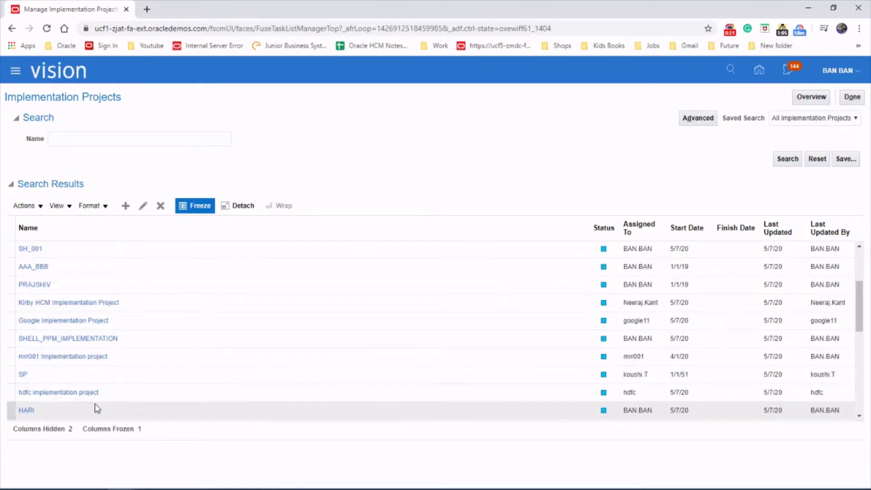
{"action": "scroll", "coordinate": [97, 405], "scroll_direction": "down", "scroll_amount": 1}
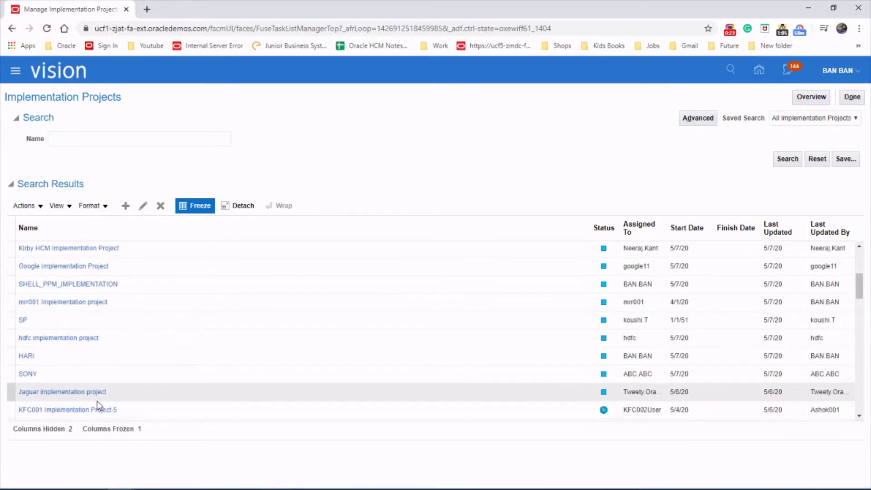
{"action": "scroll", "coordinate": [99, 404], "scroll_direction": "up", "scroll_amount": 3}
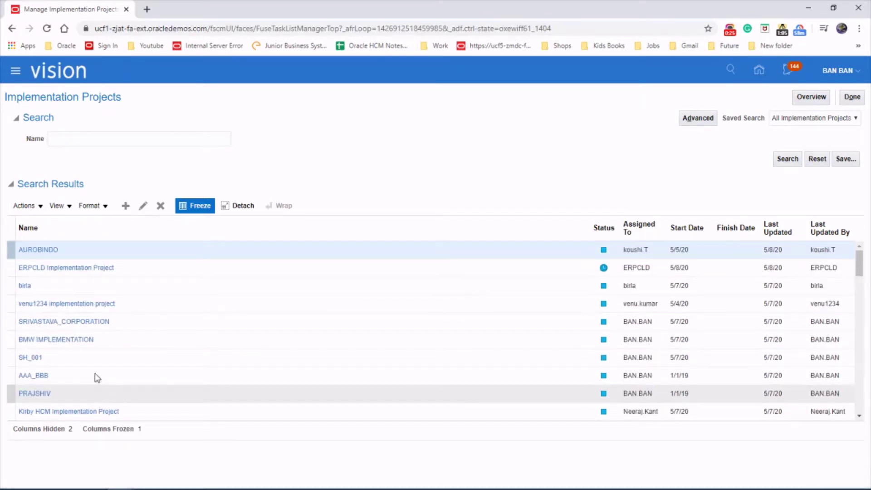
{"action": "left_click", "coordinate": [85, 339]}
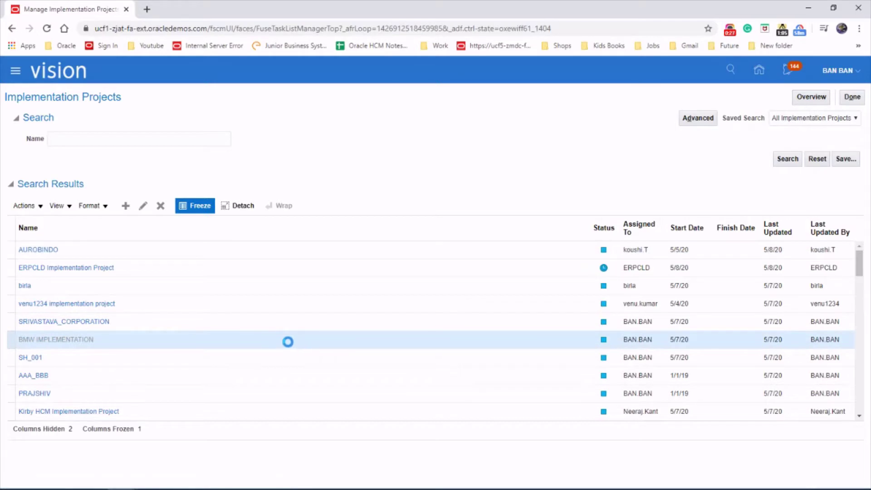
- Find the Manage Organization Trees task in the project and start creating a new tree
{"action": "left_click", "coordinate": [97, 220]}
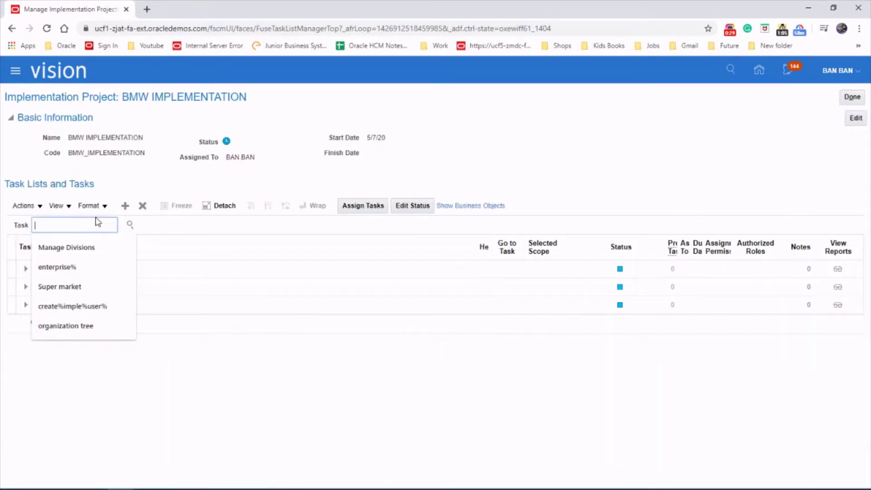
{"action": "type", "text": "Manage Organization Trees"}
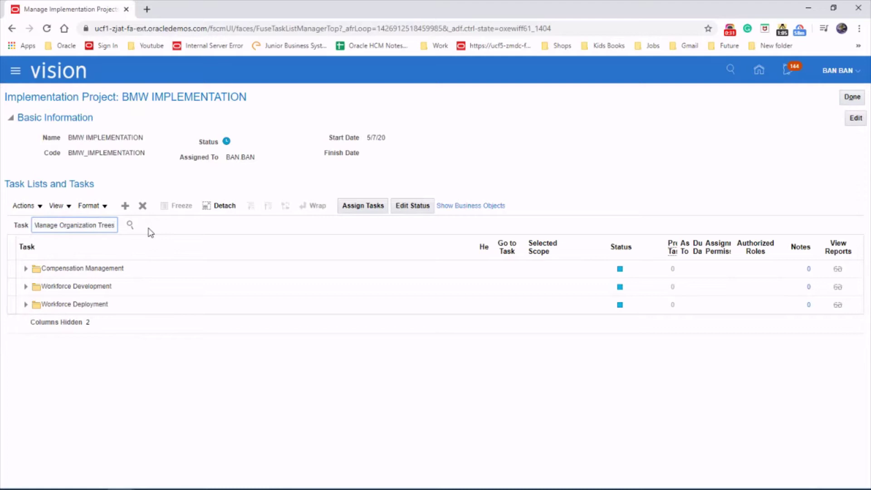
{"action": "left_click", "coordinate": [130, 225]}
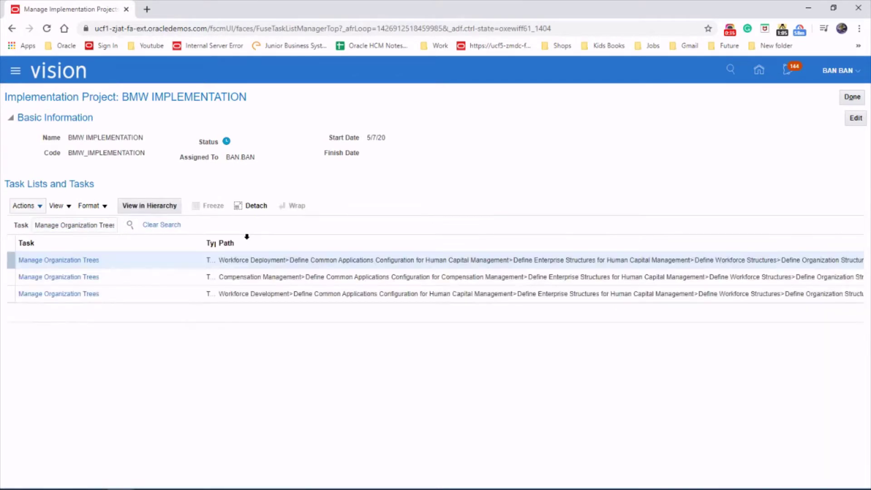
{"action": "left_click", "coordinate": [295, 262]}
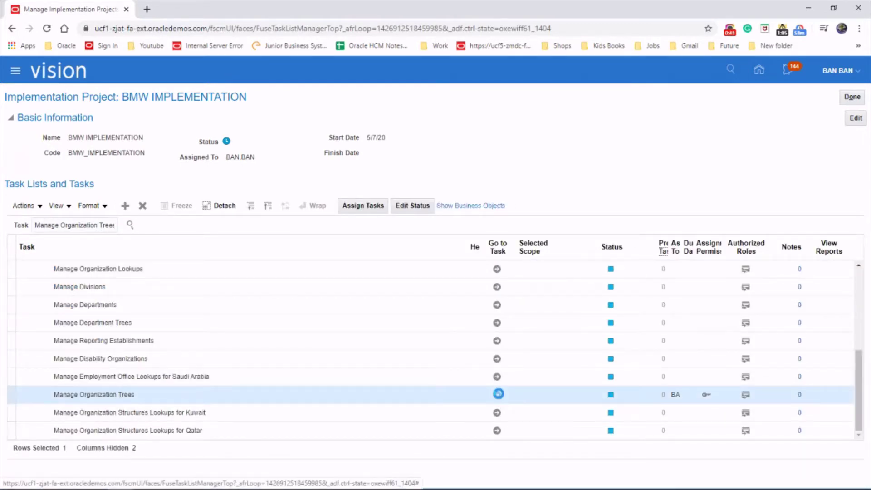
{"action": "left_click", "coordinate": [499, 394]}
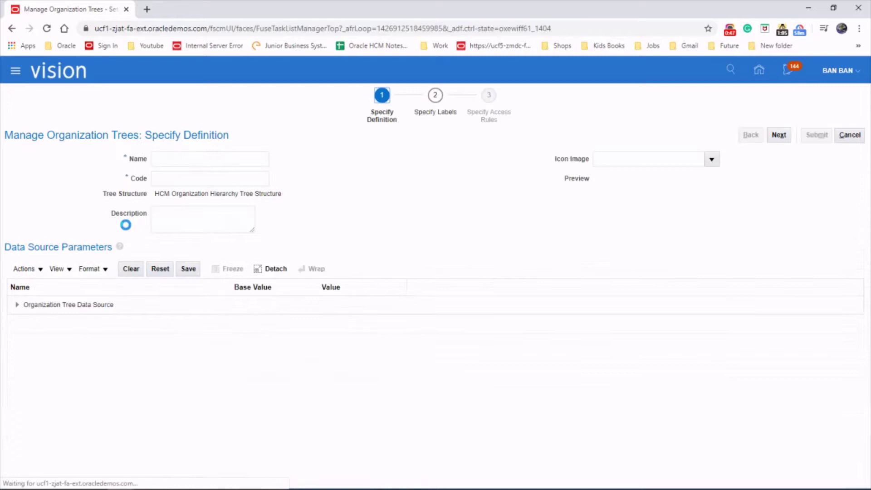
- Define tree BMW VAA ORG TREE, code BMWVAA_ORG_TREE, matching description, folderopen_ena.png icon
{"action": "left_click", "coordinate": [175, 158]}
{"action": "type", "text": "BMW USA ORG TREE"}
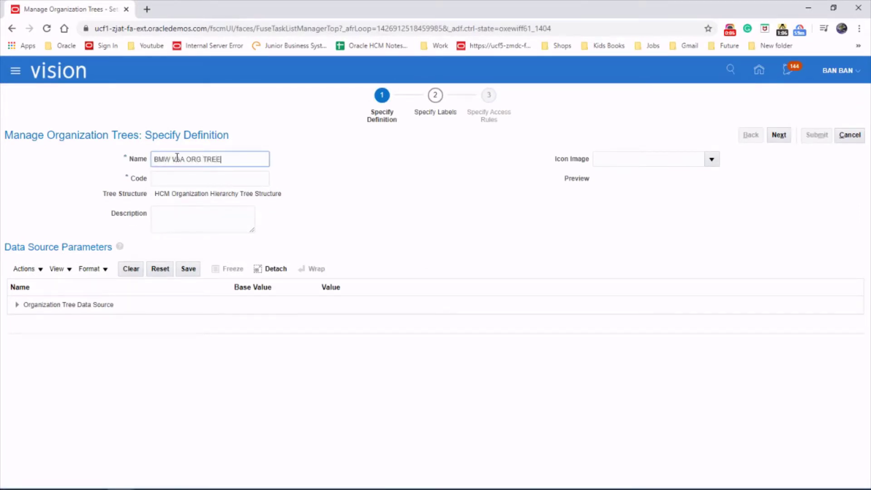
{"action": "key", "text": "Tab"}
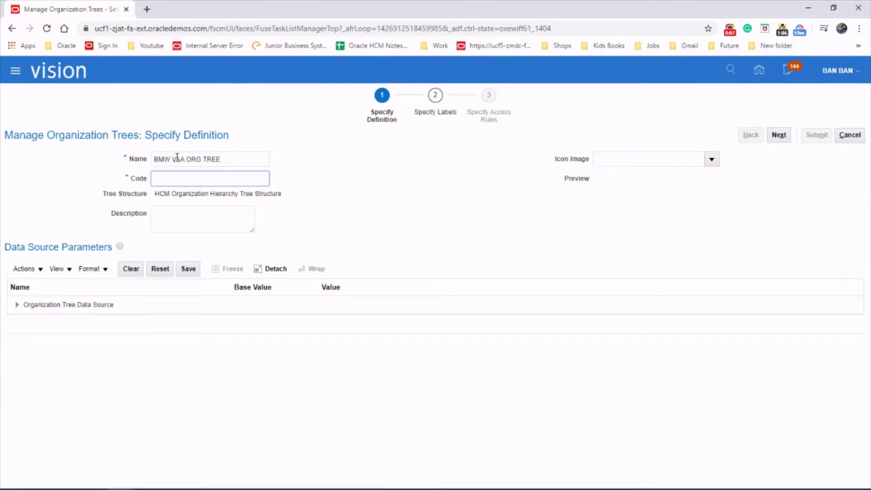
{"action": "type", "text": "BMWVAA_ORG_TREE"}
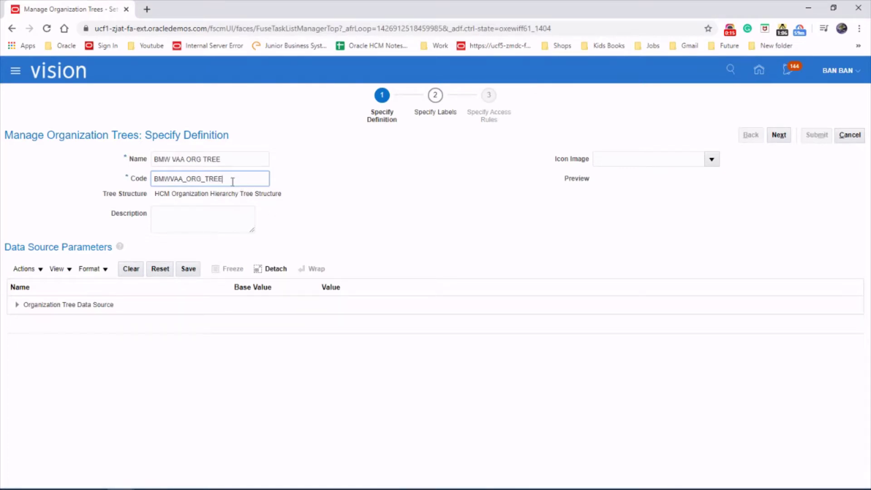
{"action": "left_click_drag", "start_coordinate": [232, 158], "coordinate": [146, 159]}
{"action": "key", "text": "ctrl+c"}
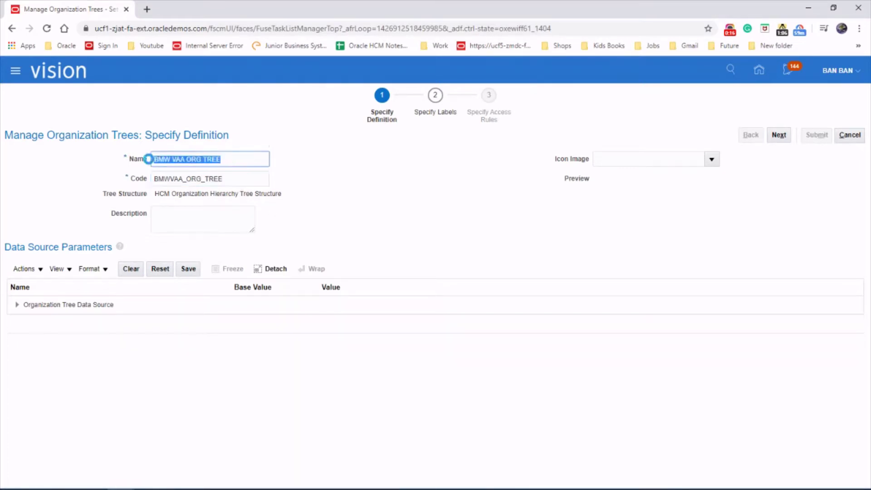
{"action": "left_click", "coordinate": [177, 221]}
{"action": "key", "text": "ctrl+v"}
{"action": "left_click", "coordinate": [365, 219]}
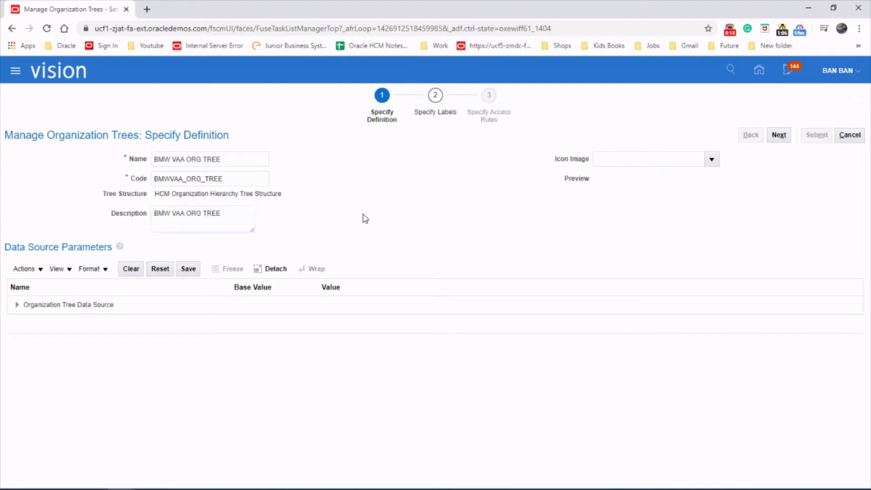
{"action": "left_click", "coordinate": [712, 159]}
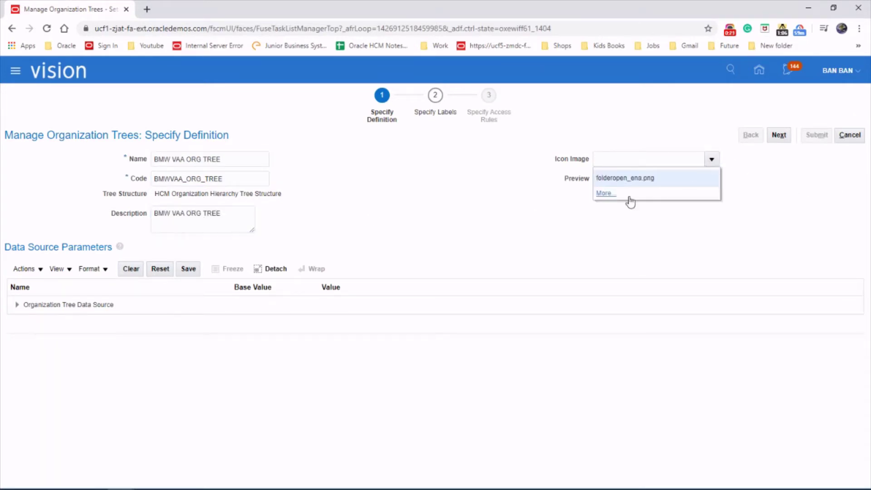
{"action": "left_click", "coordinate": [625, 177]}
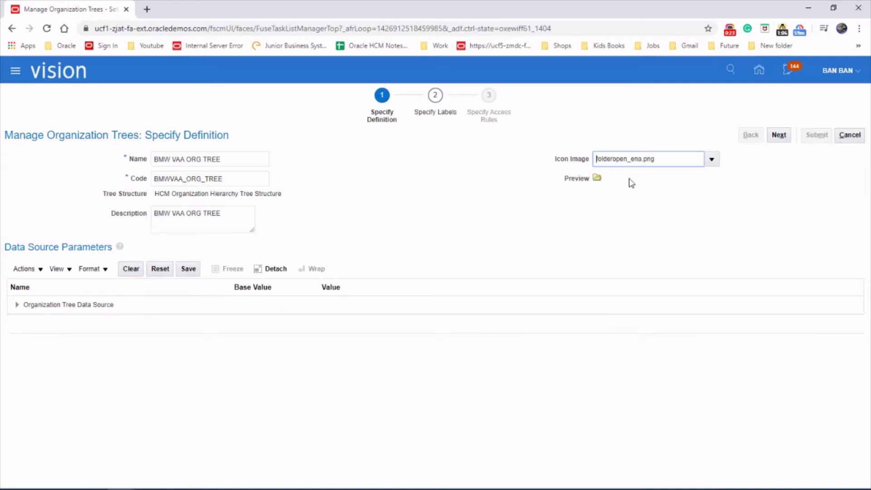
{"action": "left_click", "coordinate": [777, 134]}
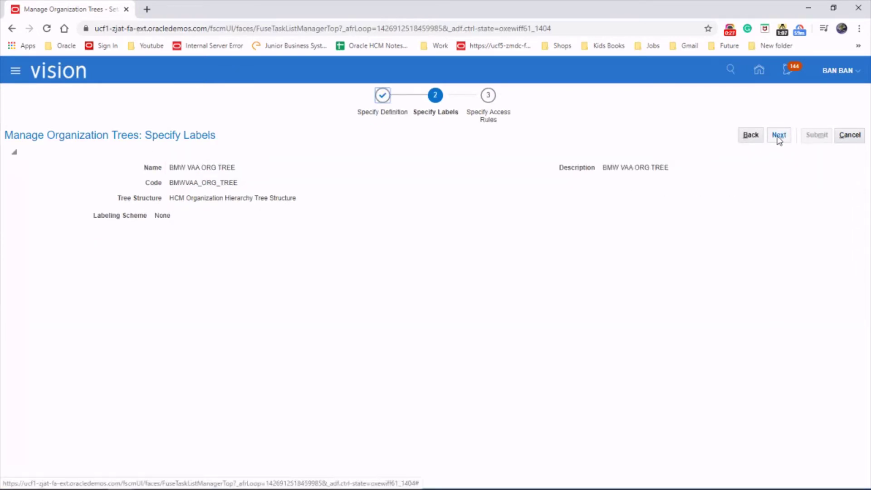
- Move past access rules and submit the BMW VAA ORG TREE definition
{"action": "left_click", "coordinate": [777, 136]}
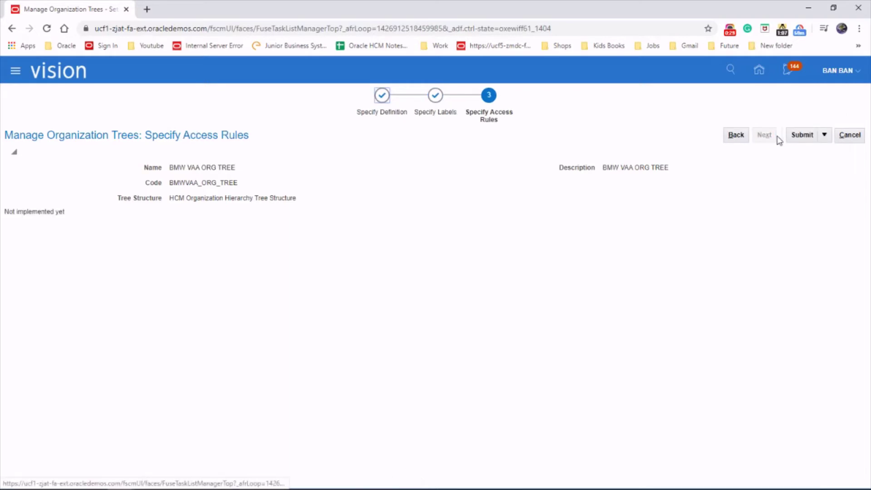
{"action": "left_click", "coordinate": [802, 134]}
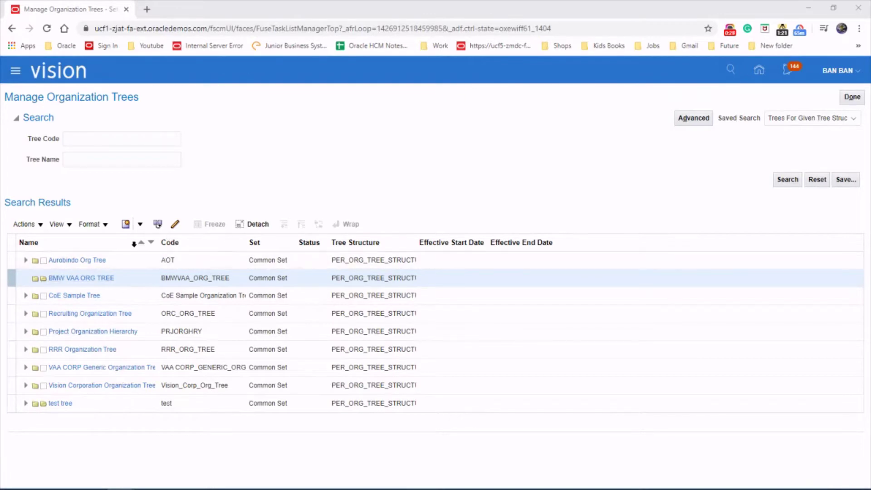
- Create tree version BMWVAA TREE V1 with effective start date 5/8/20
{"action": "left_click", "coordinate": [140, 227]}
{"action": "left_click", "coordinate": [150, 245]}
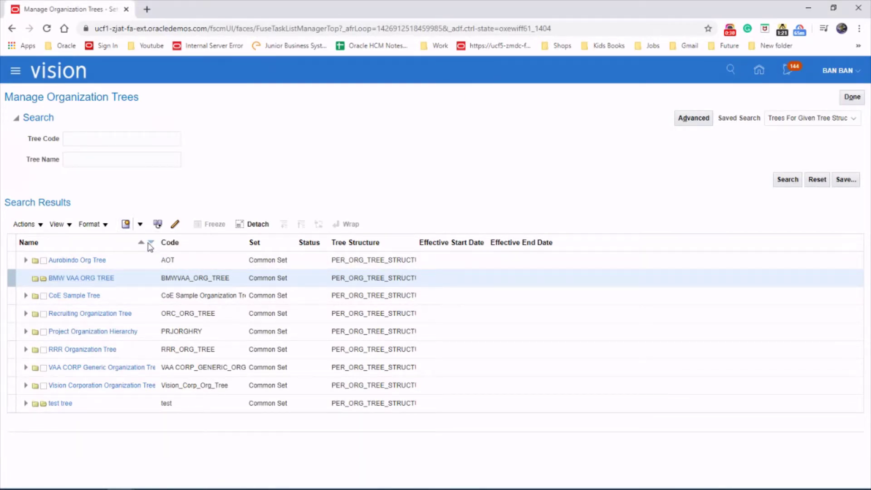
{"action": "left_click", "coordinate": [165, 205]}
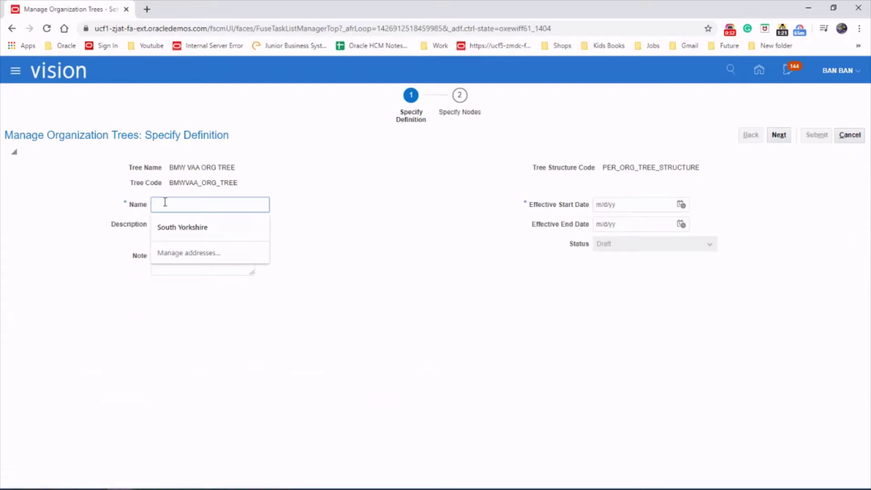
{"action": "type", "text": "BMWVAA TREE V1"}
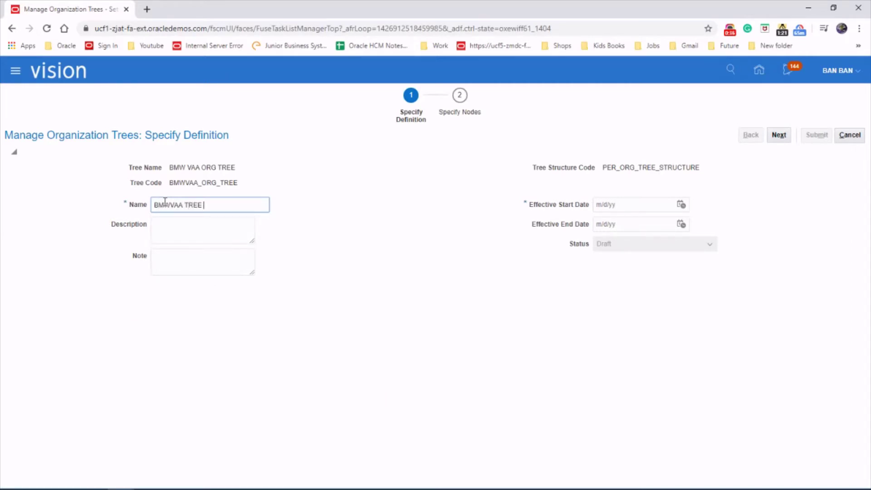
{"action": "left_click", "coordinate": [779, 135]}
{"action": "left_click", "coordinate": [681, 211]}
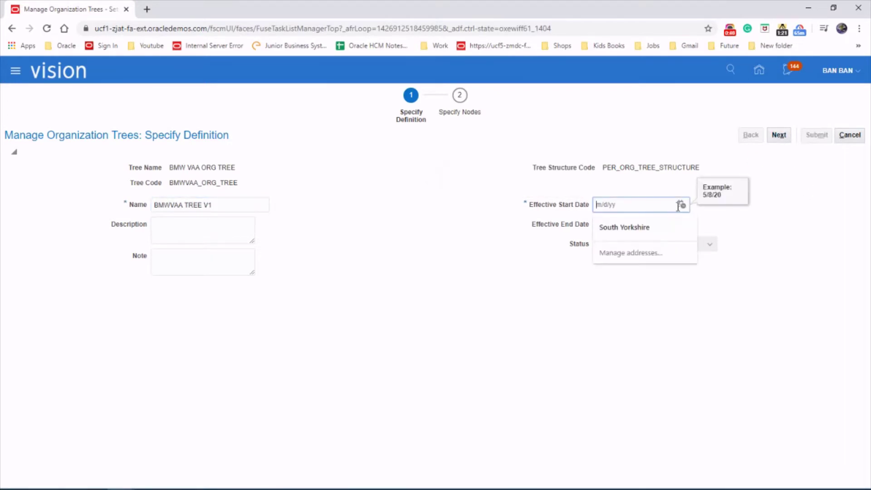
{"action": "left_click", "coordinate": [790, 272]}
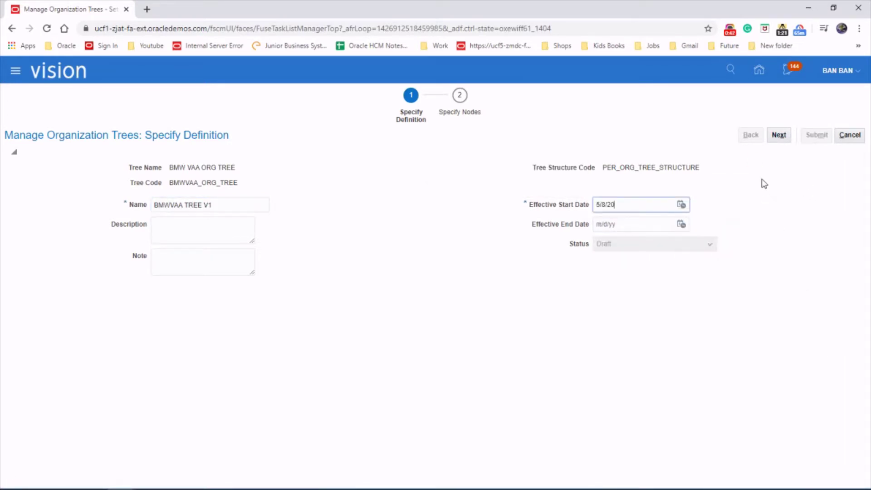
{"action": "left_click", "coordinate": [775, 136]}
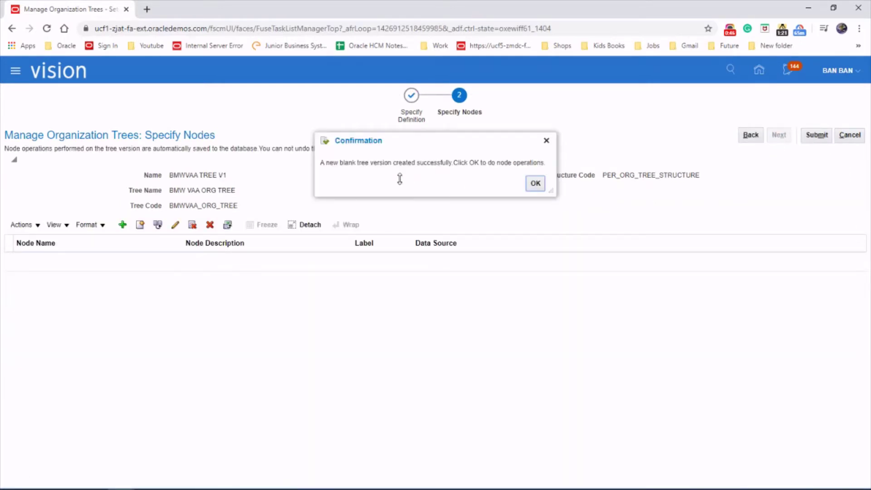
- Dismiss the blank-version confirmation and begin adding a tree node
{"action": "left_click", "coordinate": [535, 183]}
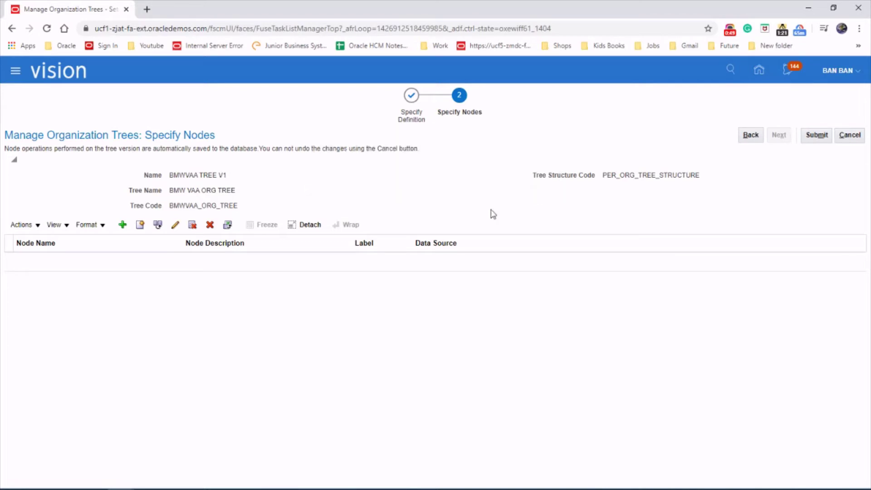
{"action": "left_click", "coordinate": [122, 225]}
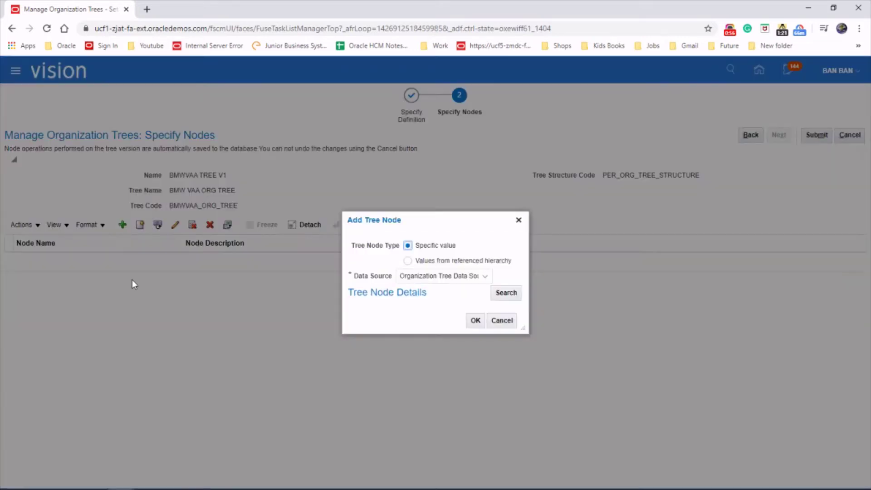
- Search Enterprise-classified organizations and add VAA INC as the root node
{"action": "left_click", "coordinate": [409, 261]}
{"action": "left_click", "coordinate": [494, 293]}
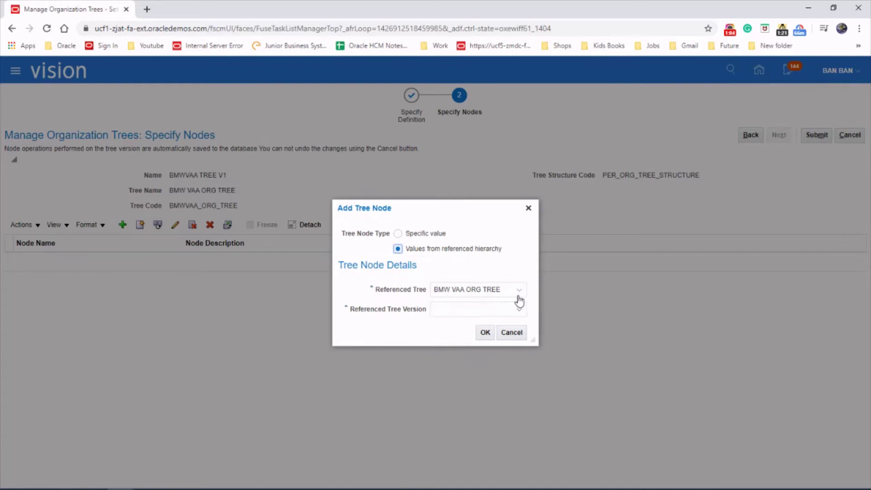
{"action": "left_click", "coordinate": [397, 234]}
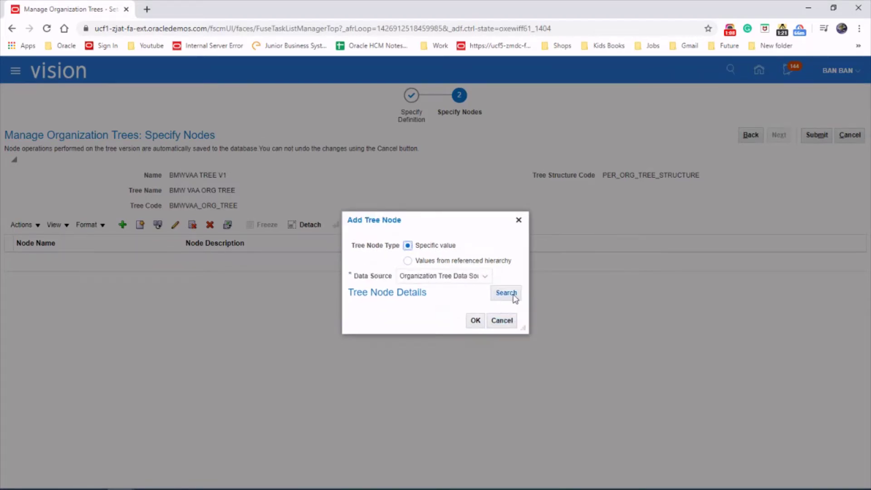
{"action": "left_click", "coordinate": [505, 293]}
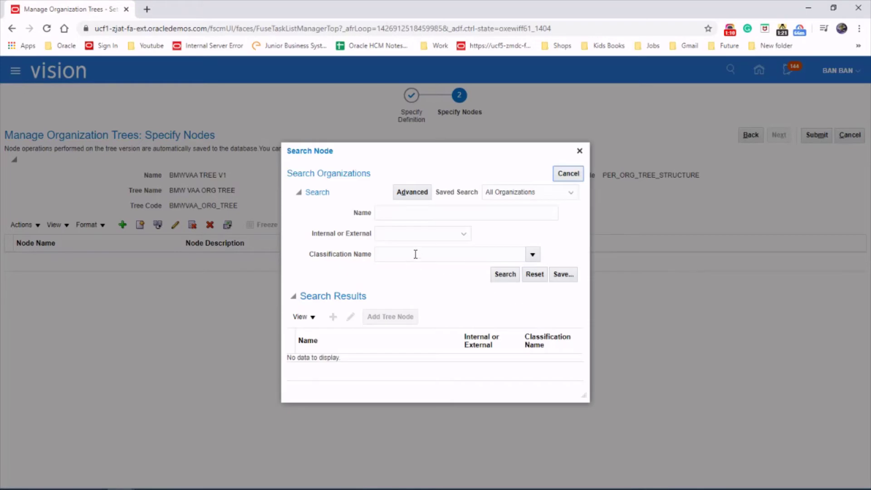
{"action": "left_click", "coordinate": [534, 255]}
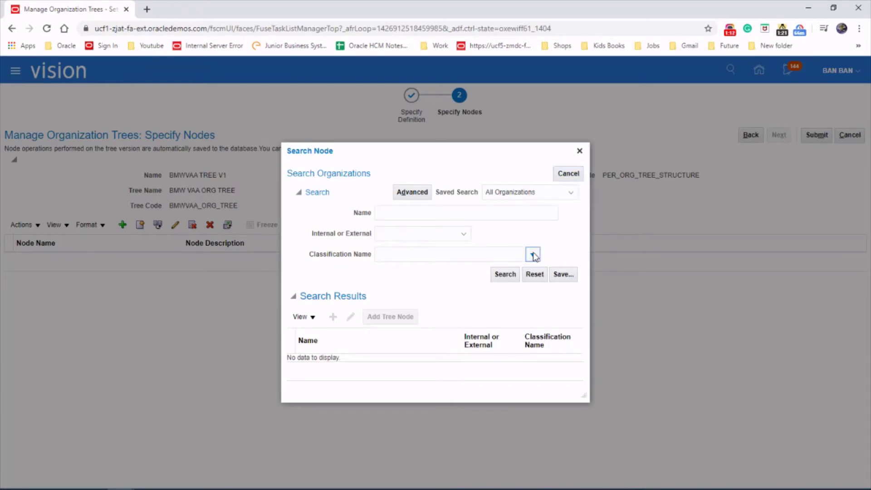
{"action": "left_click", "coordinate": [413, 420]}
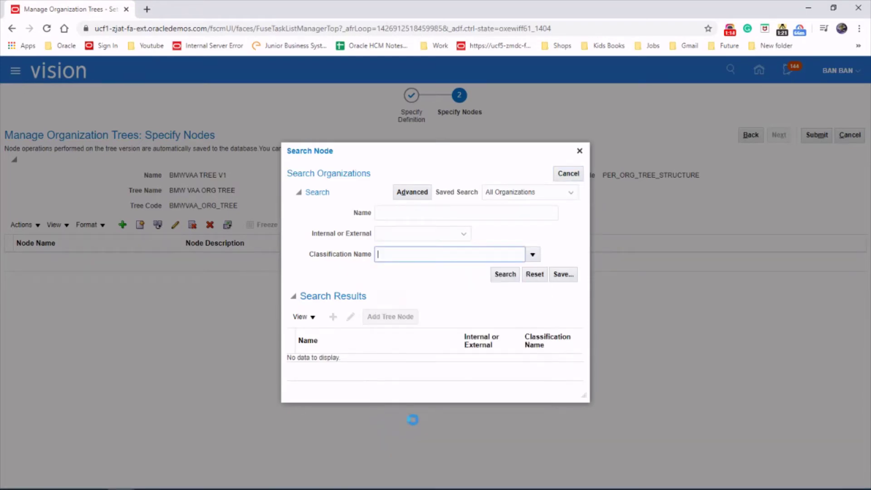
{"action": "left_click", "coordinate": [505, 275]}
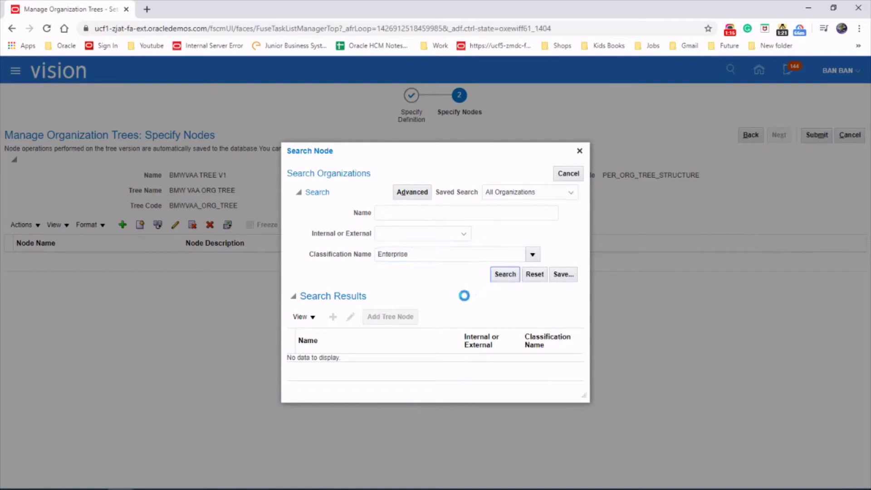
{"action": "left_click", "coordinate": [330, 359]}
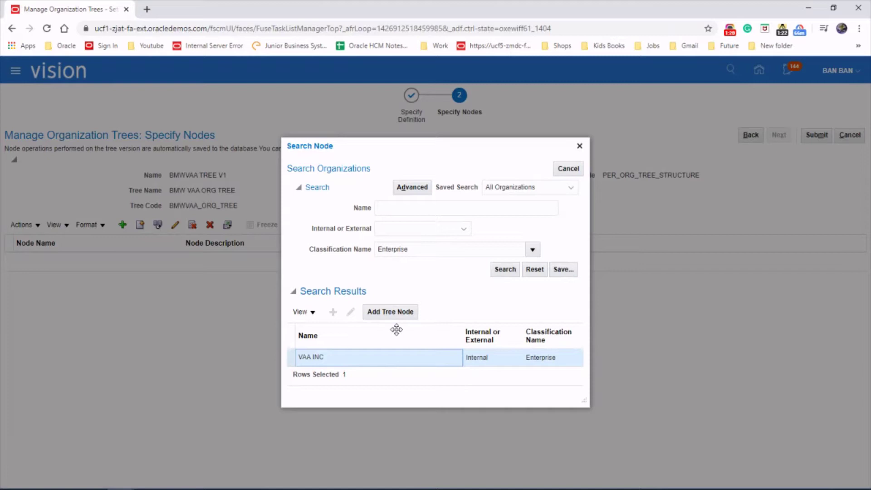
{"action": "left_click", "coordinate": [390, 313]}
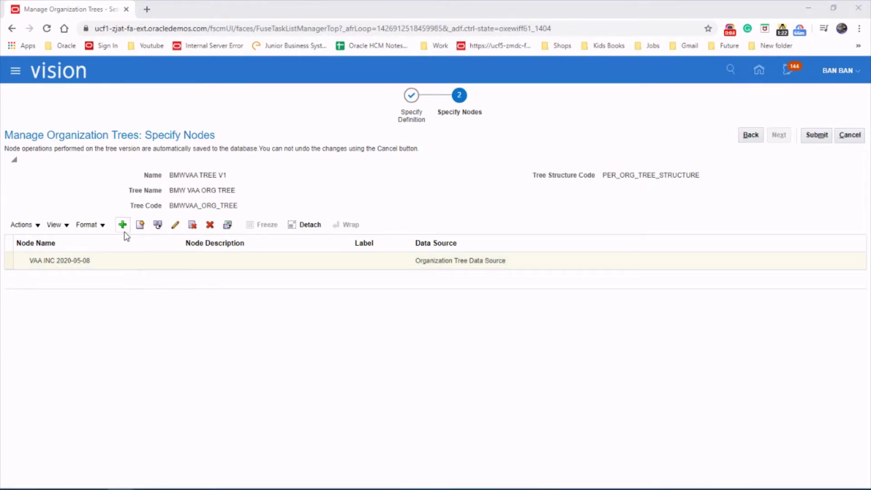
- Add Division organizations SP_UK_DIV and SP_US_DIV beneath VAA INC and expand it
{"action": "left_click", "coordinate": [114, 263]}
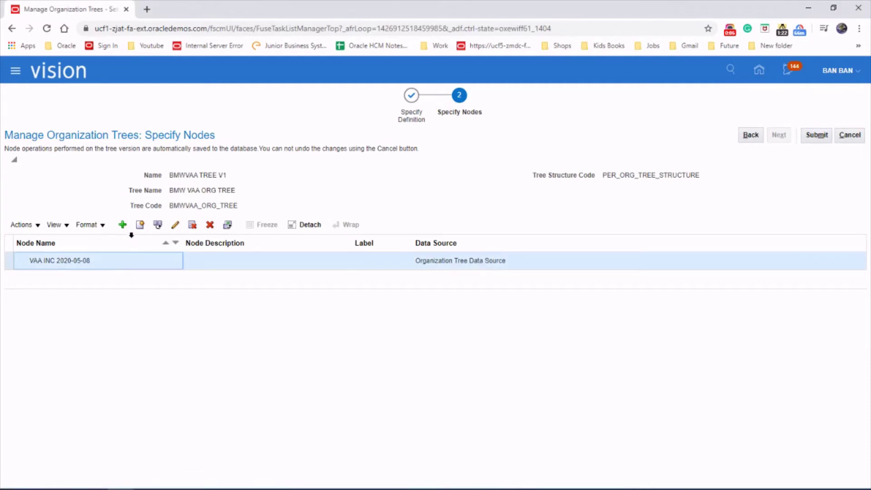
{"action": "left_click", "coordinate": [122, 224]}
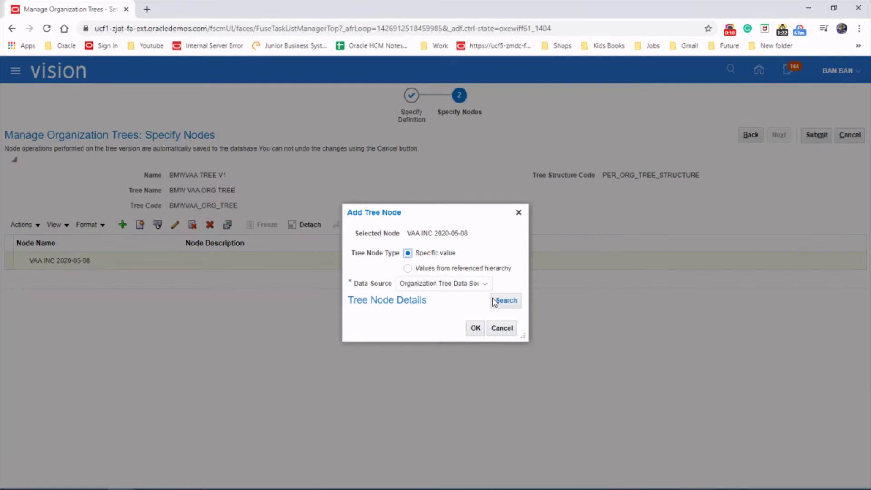
{"action": "left_click", "coordinate": [506, 304]}
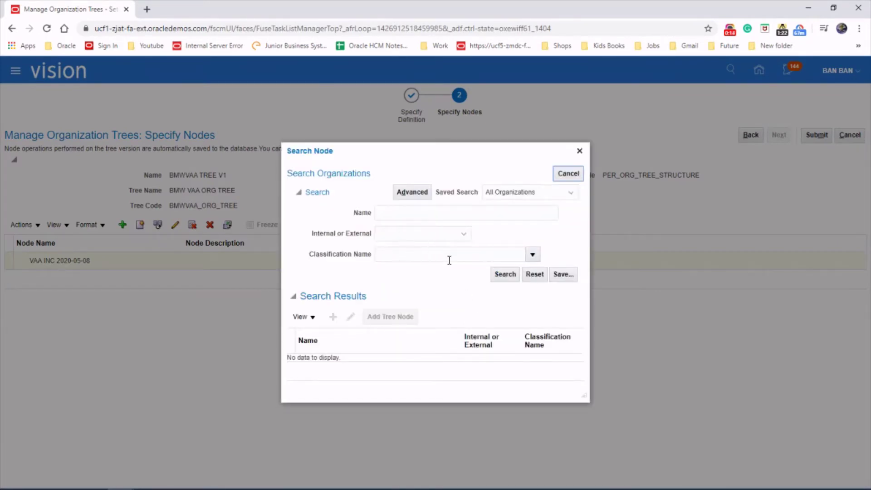
{"action": "left_click", "coordinate": [532, 254]}
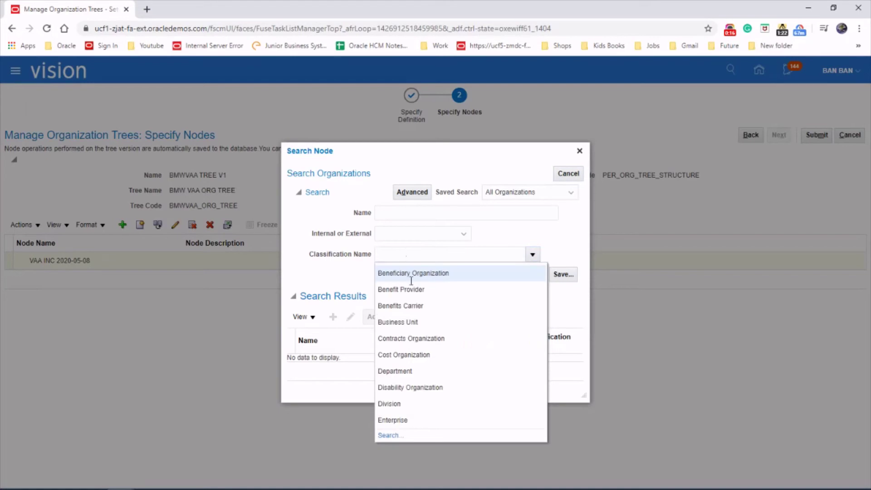
{"action": "left_click", "coordinate": [402, 403]}
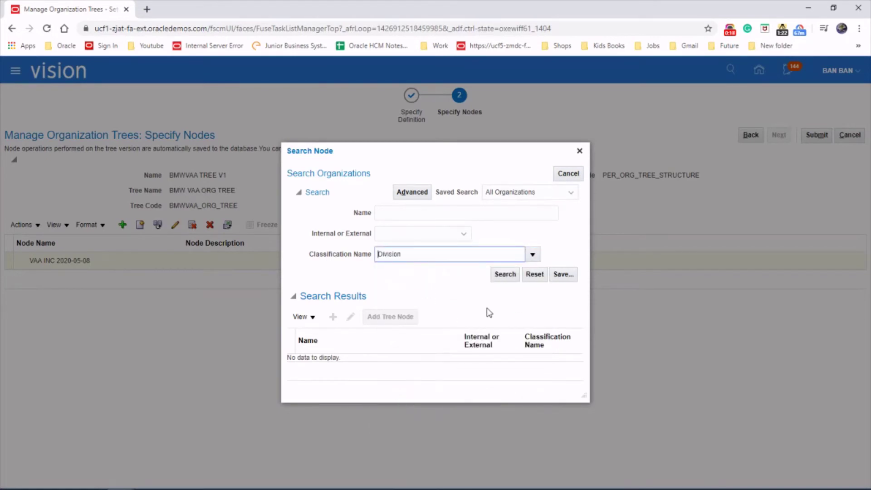
{"action": "left_click", "coordinate": [505, 275]}
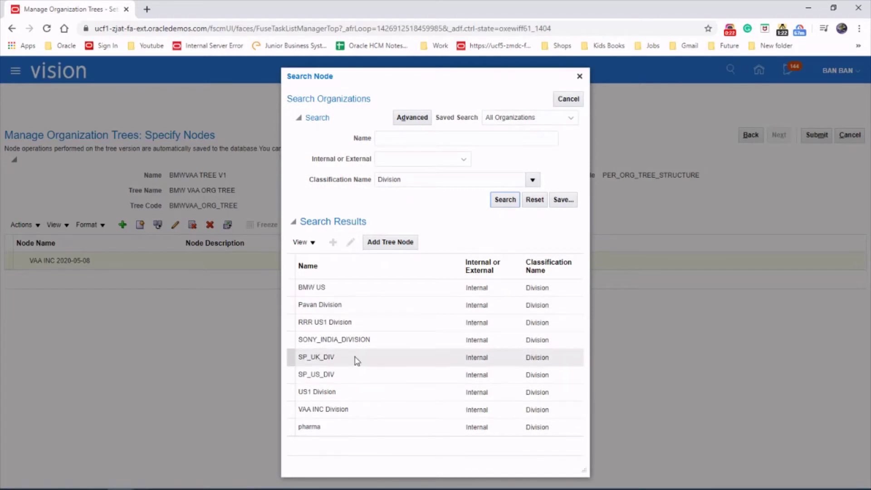
{"action": "left_click", "coordinate": [357, 359]}
{"action": "left_click", "coordinate": [356, 374], "text": "ctrl"}
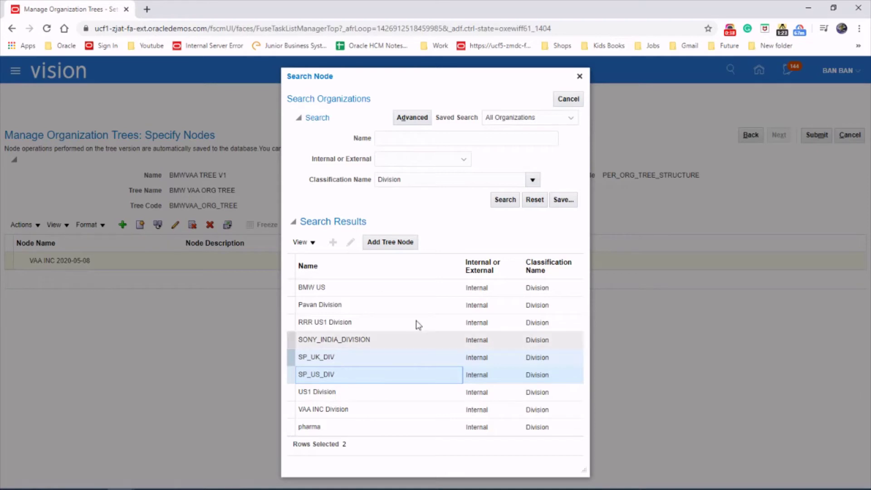
{"action": "left_click", "coordinate": [406, 245]}
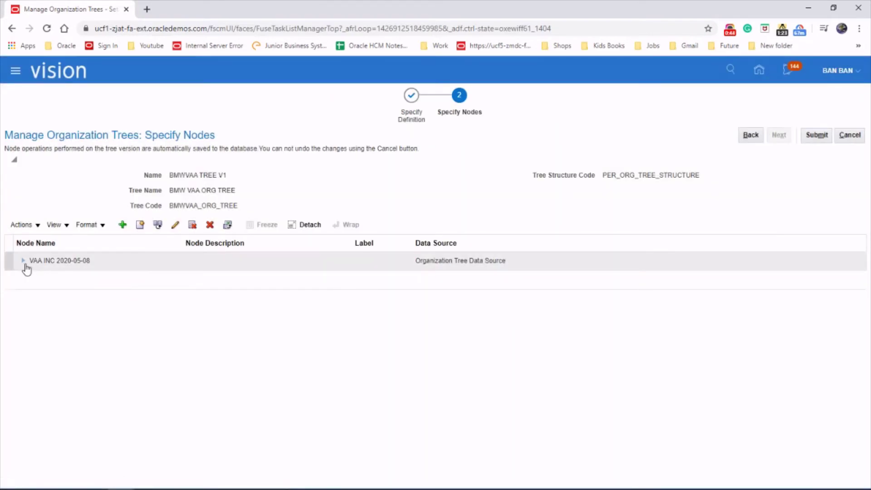
{"action": "left_click", "coordinate": [24, 264]}
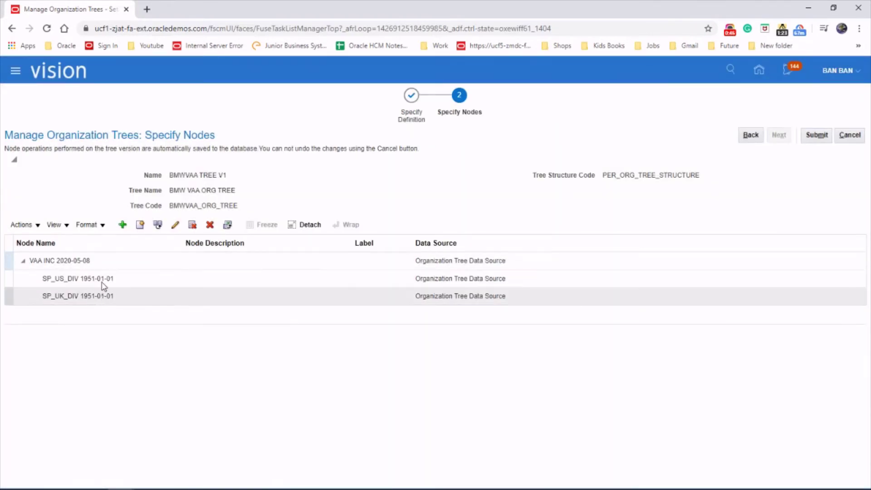
- Under SP_UK_DIV, search organizations classified as Legal Employer
{"action": "left_click", "coordinate": [117, 306]}
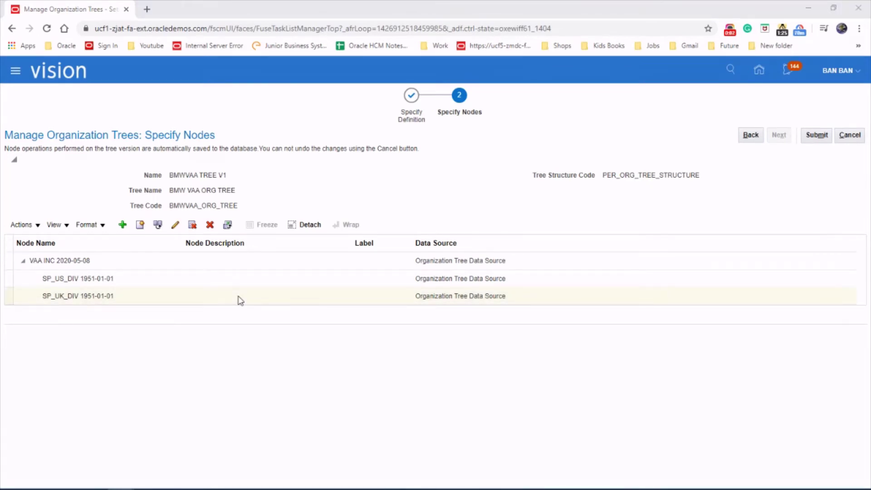
{"action": "left_click", "coordinate": [123, 224]}
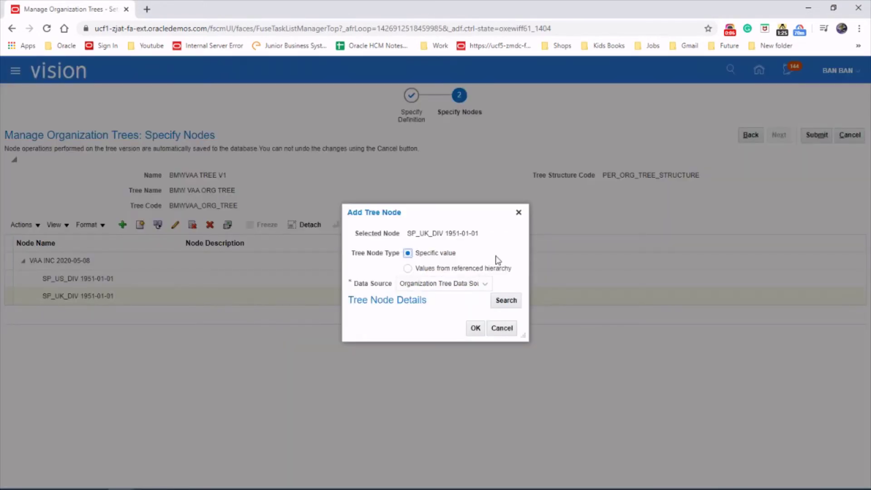
{"action": "left_click", "coordinate": [516, 303]}
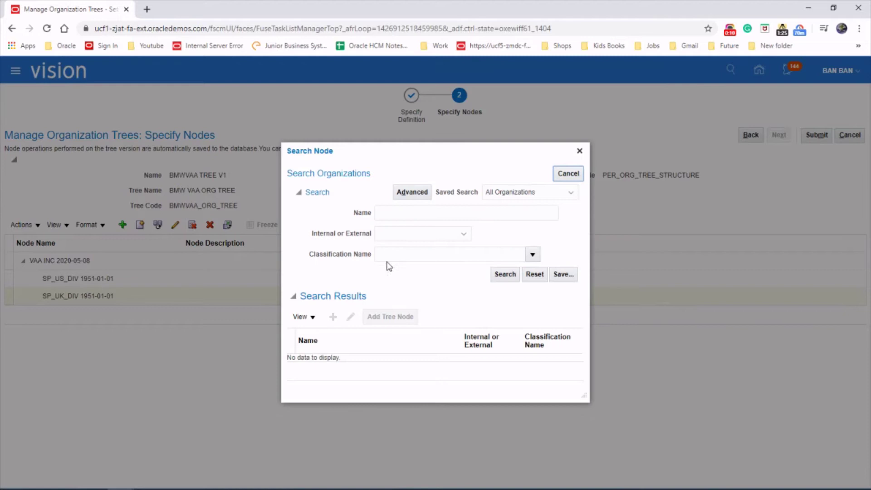
{"action": "left_click", "coordinate": [386, 253]}
{"action": "type", "text": "LE"}
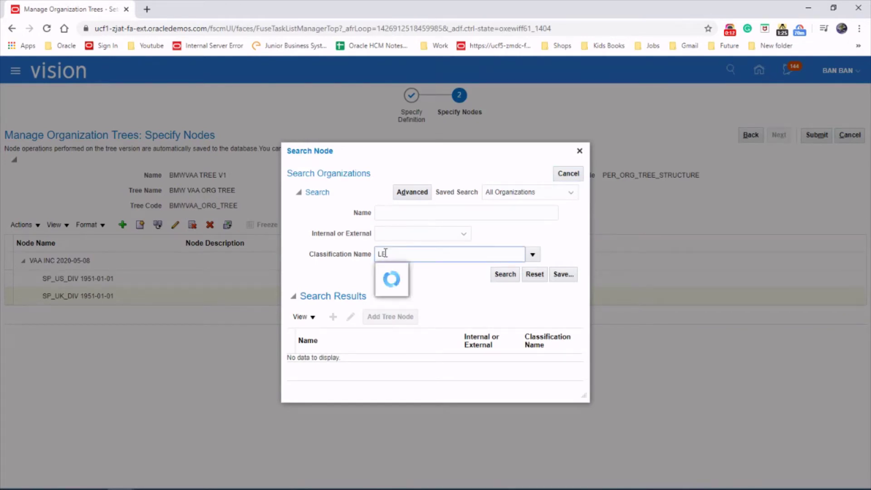
{"action": "left_click", "coordinate": [405, 272]}
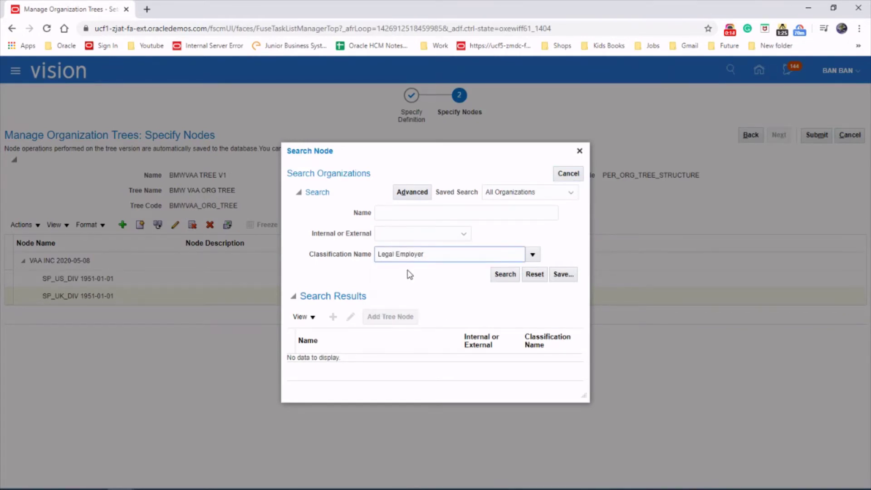
{"action": "left_click", "coordinate": [505, 274]}
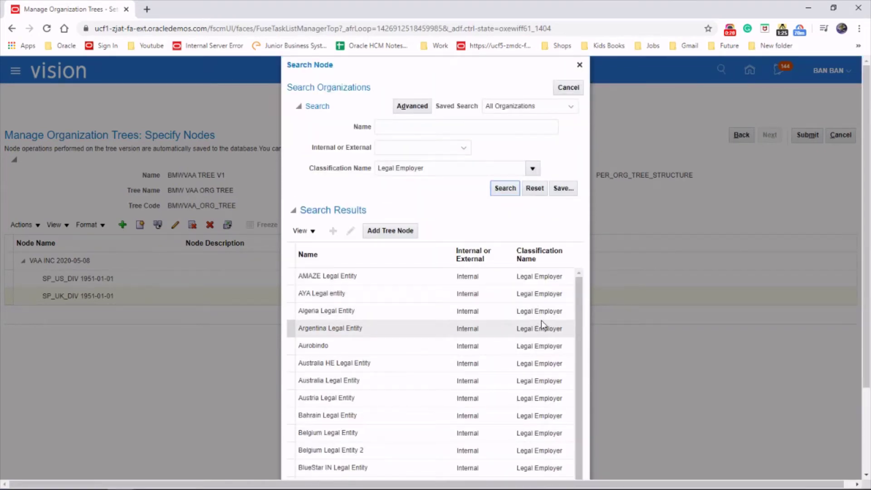
- Add CTS_SWAP_UK, DG HCM Inc, Fin Svcs UK Legal Entity and AYA Legal entity beneath SP_UK_DIV
{"action": "scroll", "coordinate": [541, 320], "scroll_direction": "down", "scroll_amount": 3}
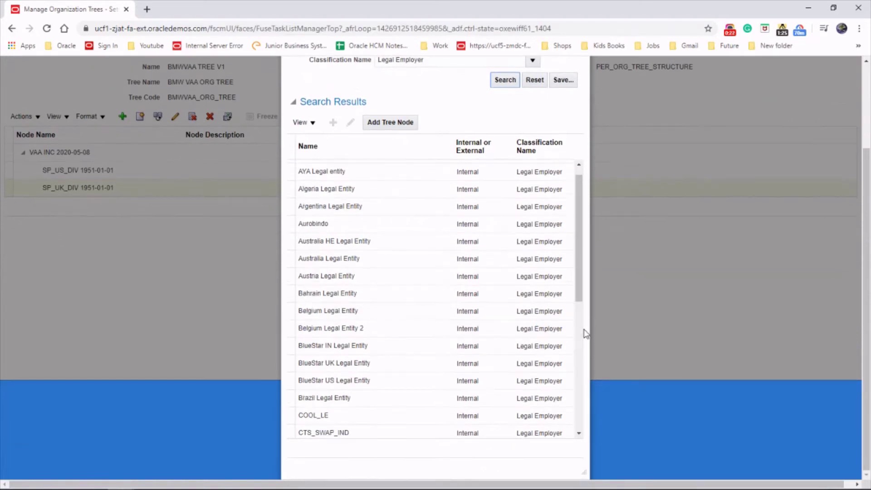
{"action": "left_click_drag", "start_coordinate": [580, 290], "coordinate": [583, 329]}
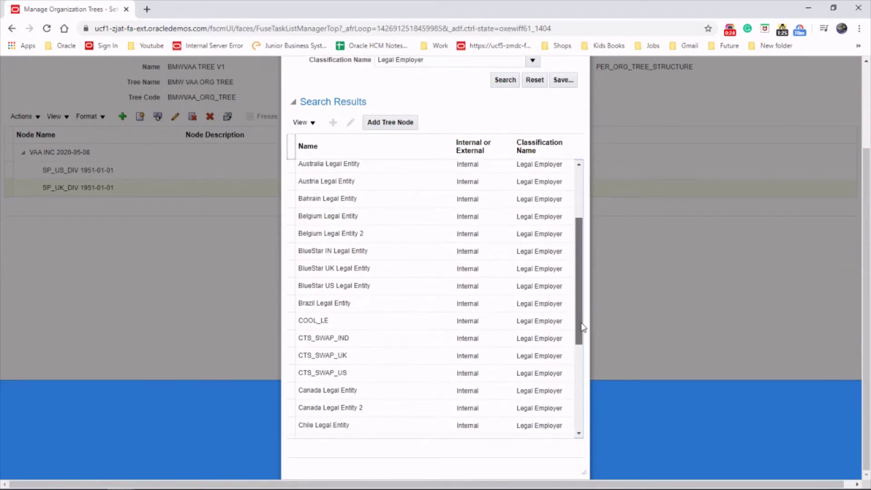
{"action": "left_click", "coordinate": [384, 359]}
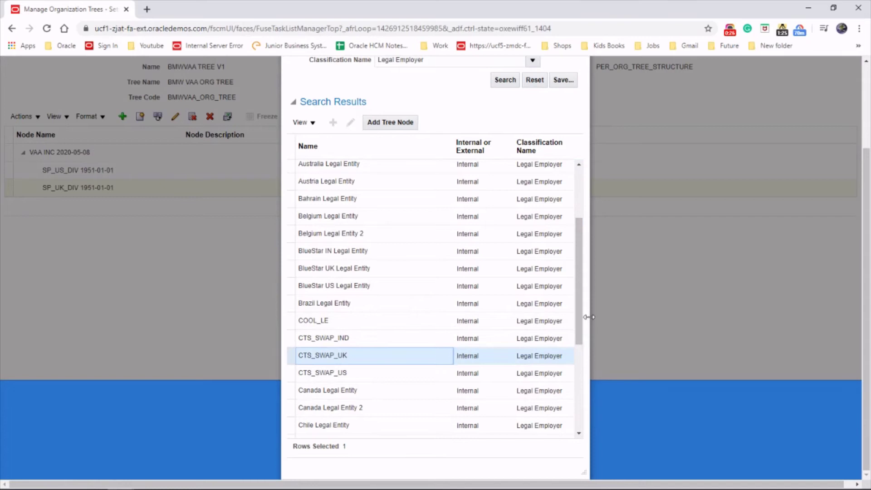
{"action": "left_click_drag", "start_coordinate": [583, 294], "coordinate": [577, 356]}
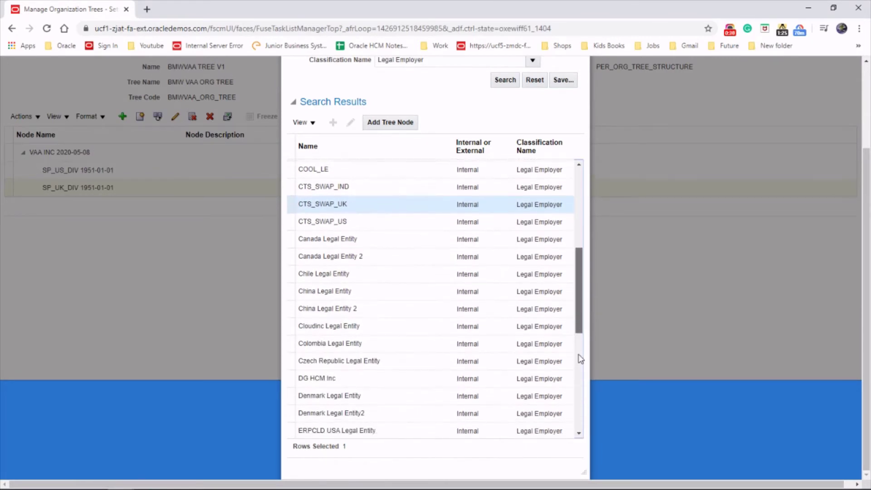
{"action": "left_click", "coordinate": [376, 365], "text": "ctrl"}
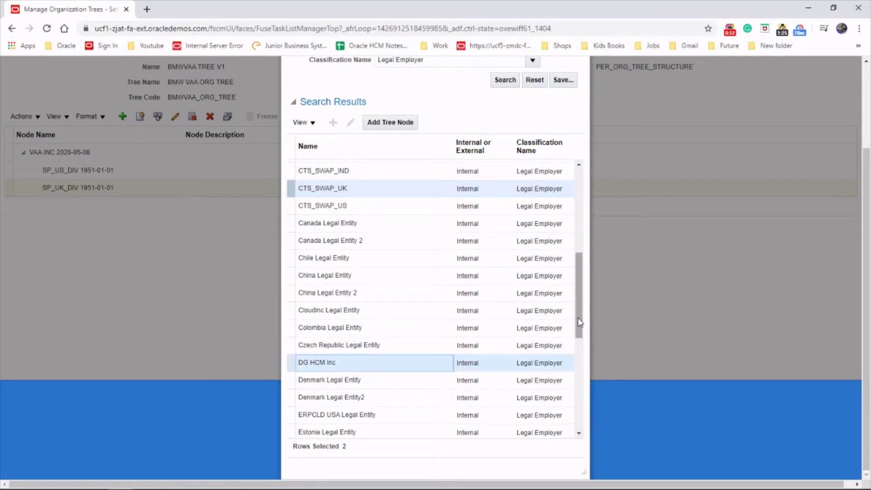
{"action": "left_click_drag", "start_coordinate": [580, 323], "coordinate": [580, 363]}
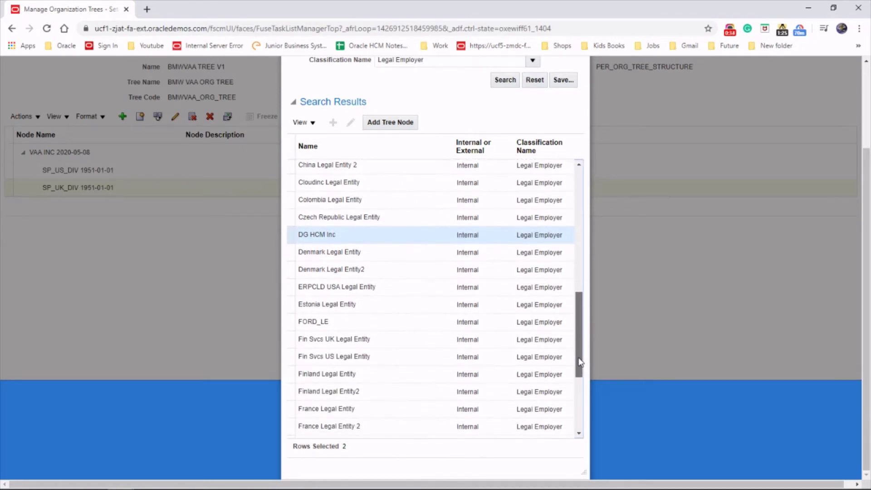
{"action": "left_click", "coordinate": [391, 344], "text": "ctrl"}
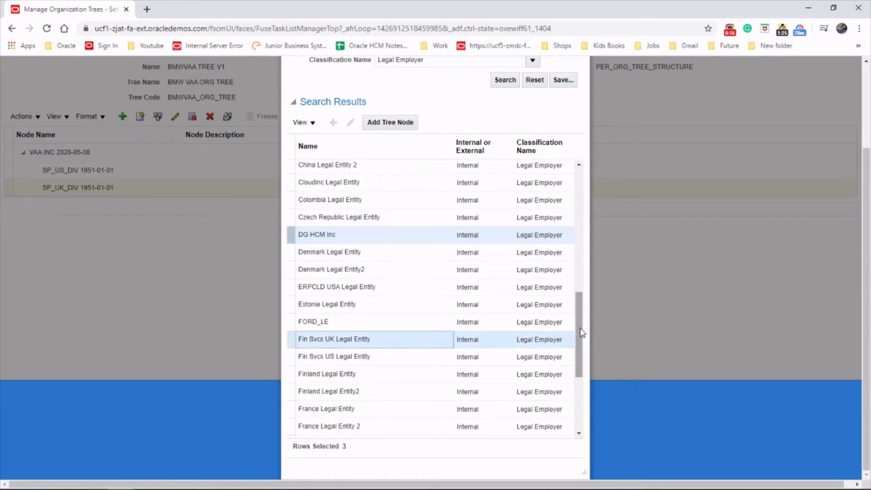
{"action": "mouse_move", "coordinate": [580, 332]}
{"action": "left_mouse_down"}
{"action": "mouse_move", "coordinate": [579, 410]}
{"action": "mouse_move", "coordinate": [599, 468]}
{"action": "mouse_move", "coordinate": [587, 323]}
{"action": "left_mouse_up"}
{"action": "scroll", "coordinate": [583, 308], "scroll_direction": "up", "scroll_amount": 3}
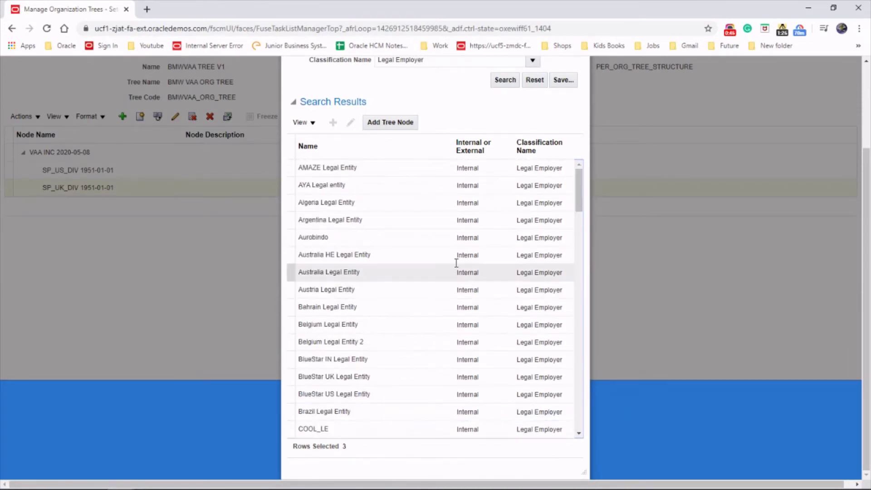
{"action": "left_click", "coordinate": [377, 187], "text": "ctrl"}
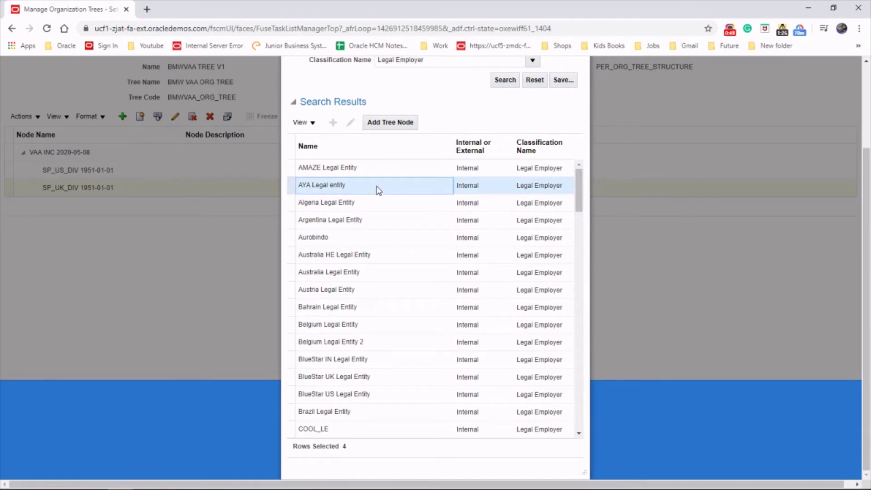
{"action": "left_click", "coordinate": [393, 121]}
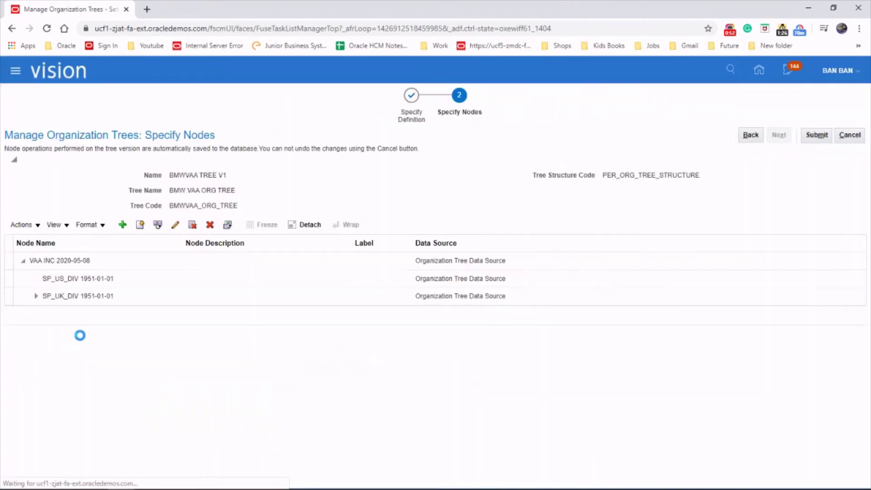
- Expand SP_UK_DIV, then add Legal Employer BlueStar US Legal Entity beneath SP_US_DIV
{"action": "left_click", "coordinate": [36, 298]}
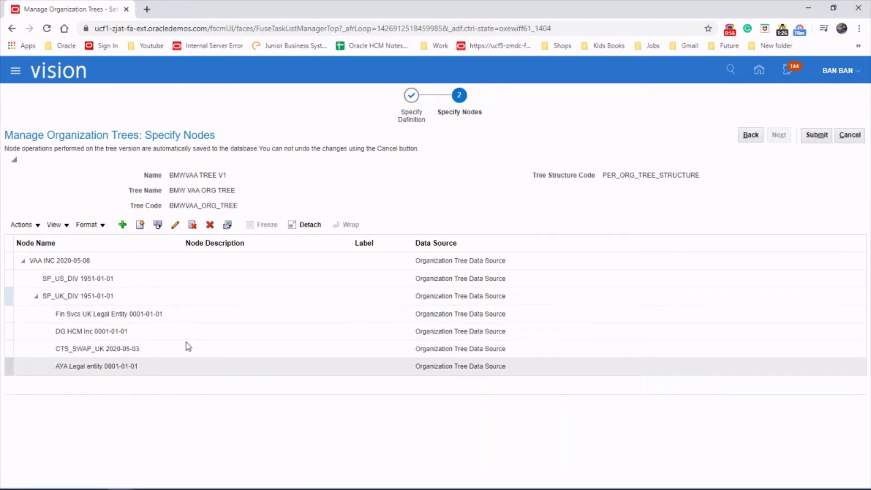
{"action": "left_click", "coordinate": [49, 279]}
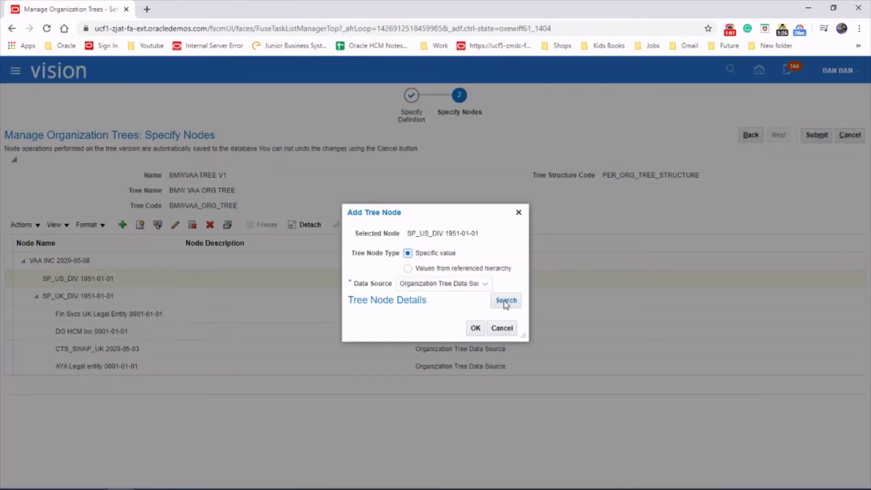
{"action": "left_click", "coordinate": [504, 302]}
{"action": "left_click", "coordinate": [390, 254]}
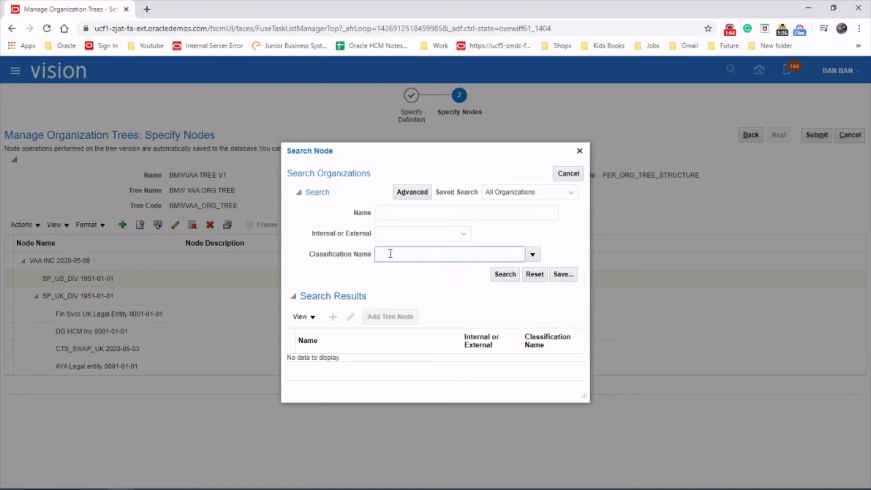
{"action": "type", "text": "LE"}
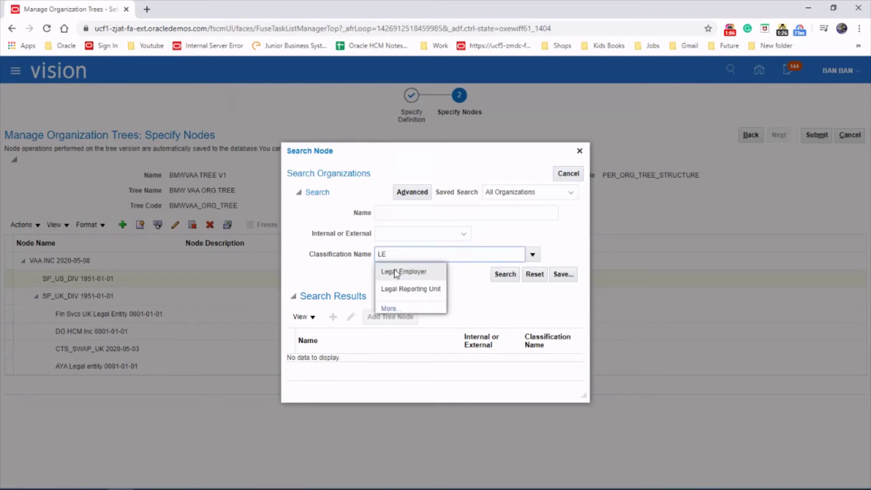
{"action": "left_click", "coordinate": [390, 272]}
{"action": "left_click", "coordinate": [505, 275]}
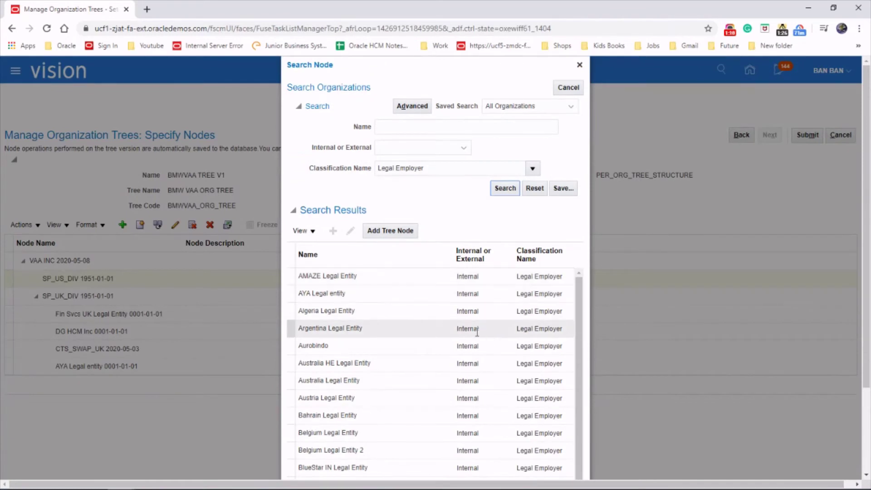
{"action": "scroll", "coordinate": [464, 346], "scroll_direction": "down", "scroll_amount": 1}
{"action": "scroll", "coordinate": [463, 342], "scroll_direction": "down", "scroll_amount": 2}
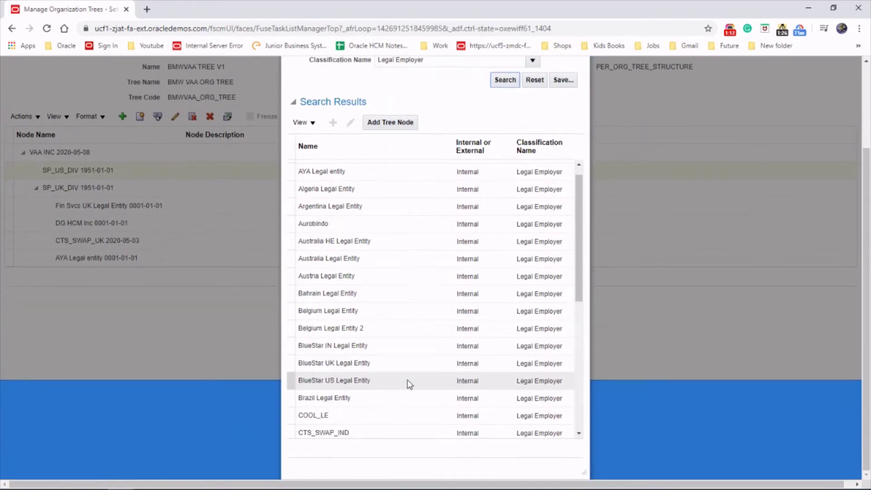
{"action": "left_click", "coordinate": [368, 381]}
{"action": "left_click", "coordinate": [393, 129]}
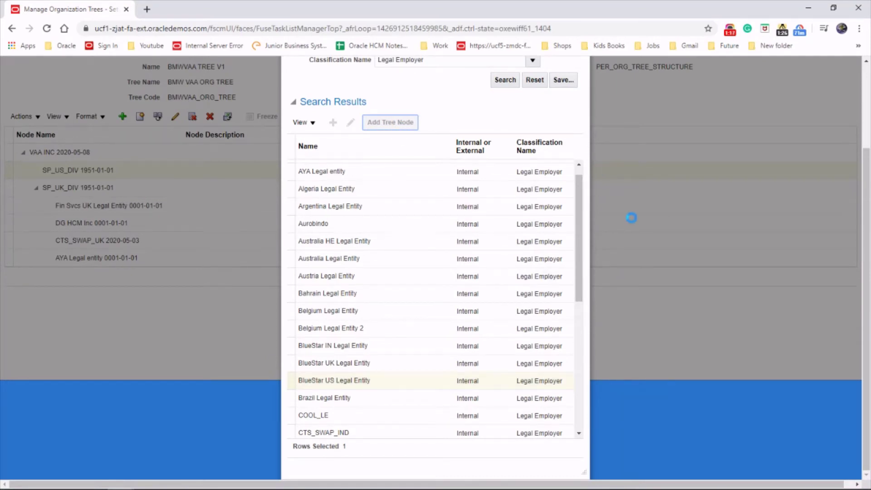
{"action": "scroll", "coordinate": [586, 222], "scroll_direction": "up", "scroll_amount": 3}
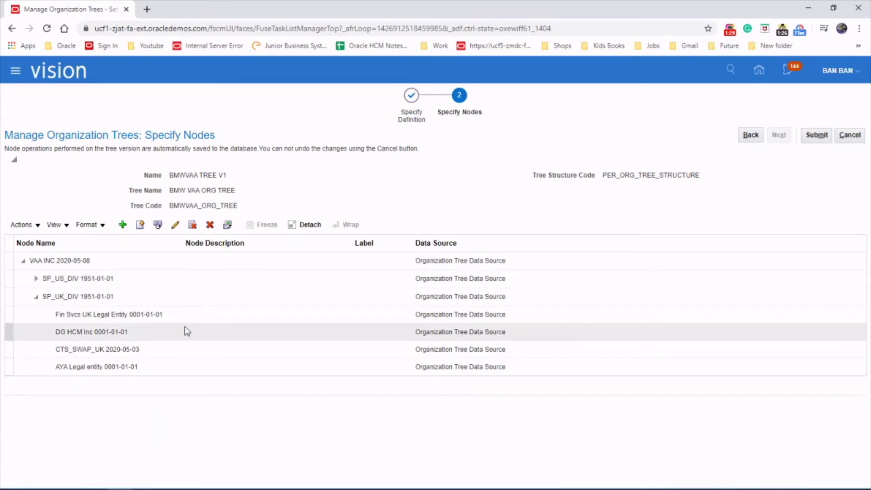
- Under Fin Svcs UK Legal Entity, search for organizations classified as Business Unit
{"action": "left_click", "coordinate": [107, 312]}
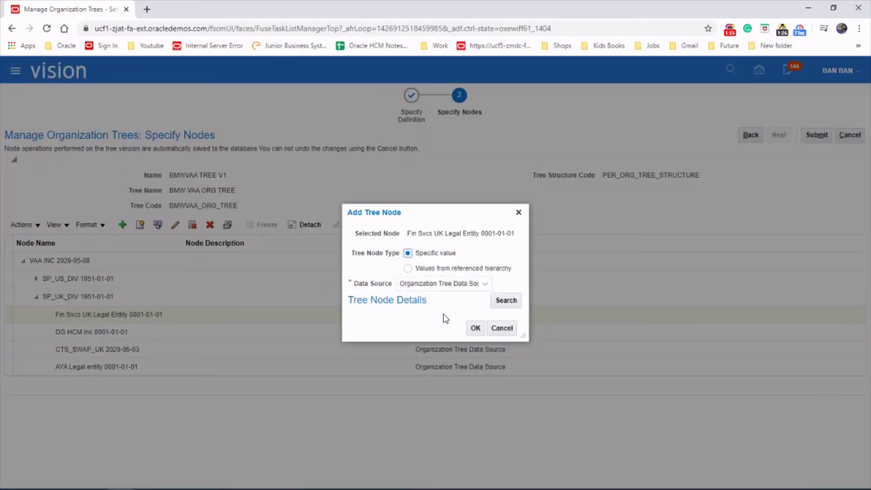
{"action": "left_click", "coordinate": [507, 302]}
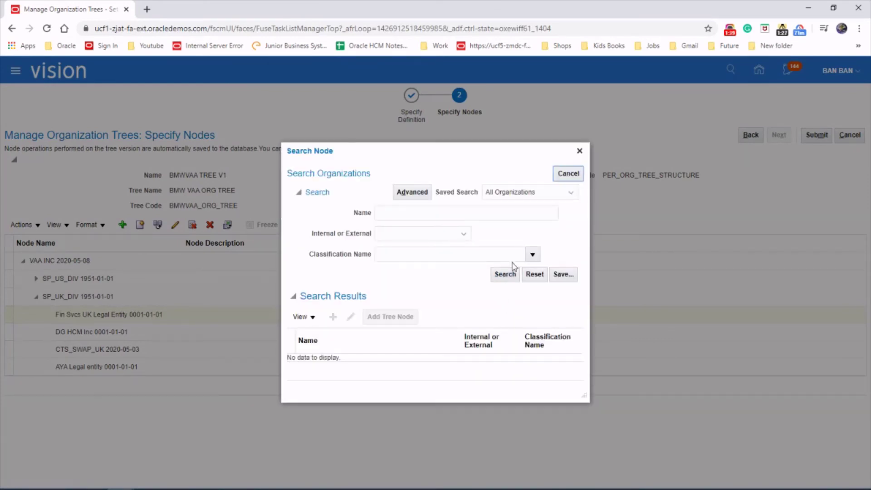
{"action": "left_click", "coordinate": [533, 255]}
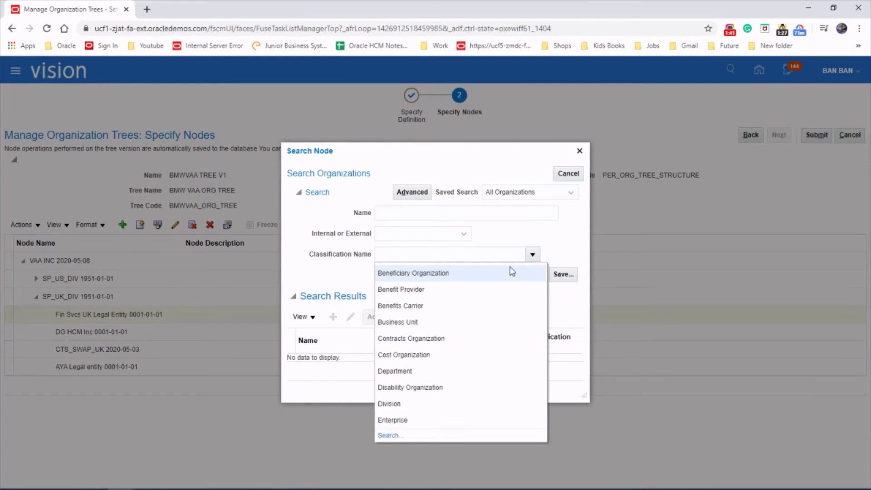
{"action": "left_click", "coordinate": [436, 322]}
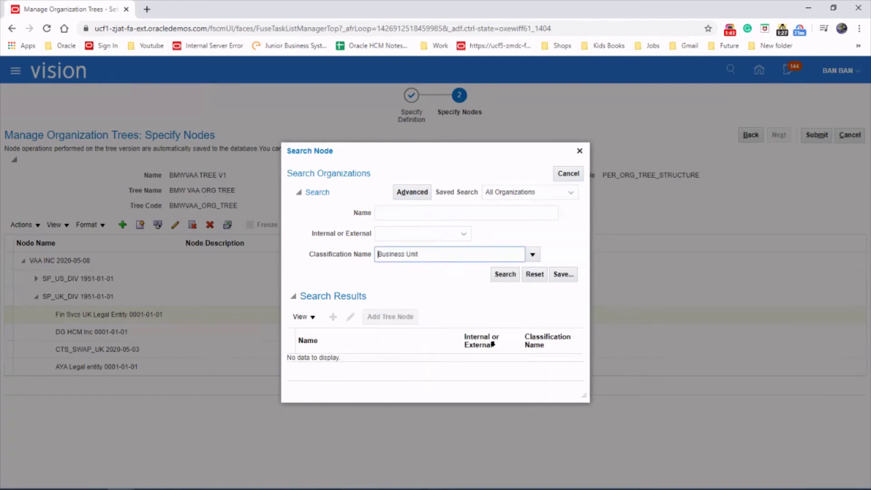
{"action": "left_click", "coordinate": [507, 276]}
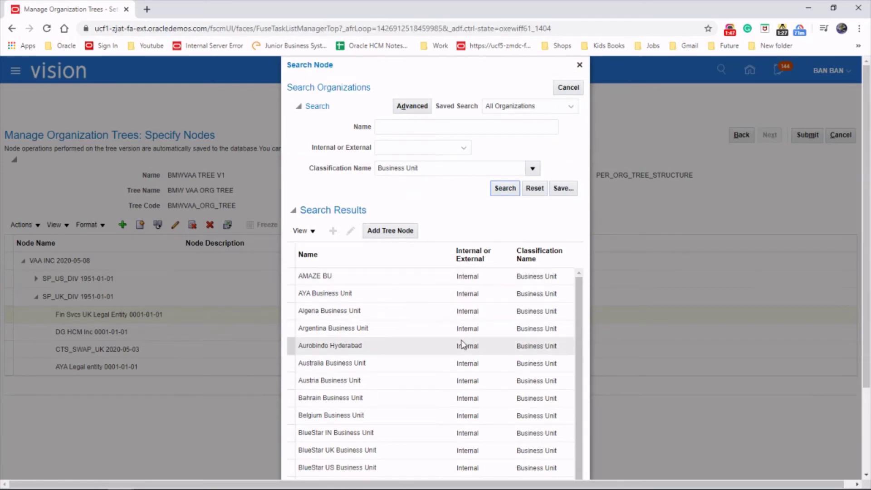
{"action": "scroll", "coordinate": [463, 345], "scroll_direction": "down", "scroll_amount": 5}
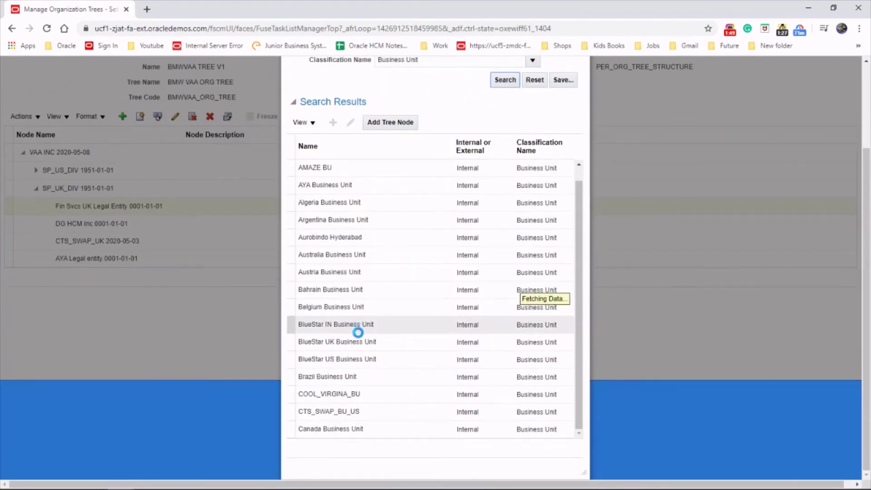
- Add the BlueStar UK and Fin Svcs UK business units as children, then expand the legal entity to check them
{"action": "left_click", "coordinate": [363, 345]}
{"action": "left_click", "coordinate": [364, 331]}
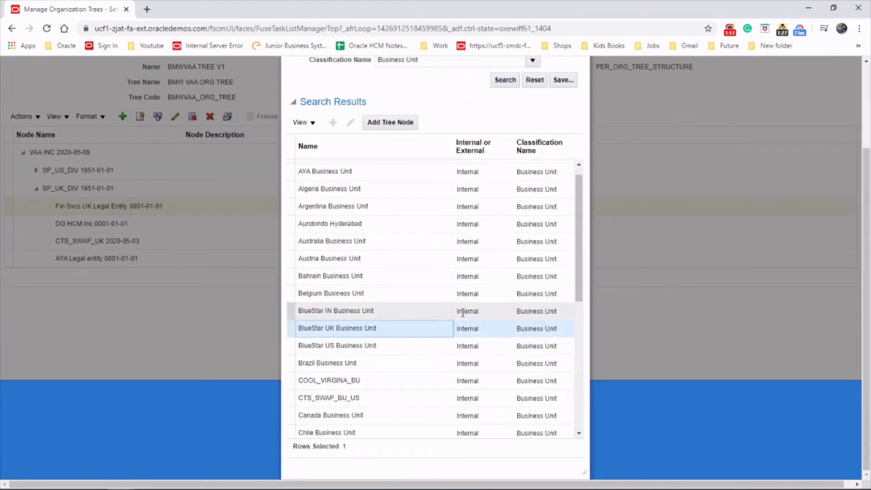
{"action": "scroll", "coordinate": [436, 391], "scroll_direction": "down", "scroll_amount": 1}
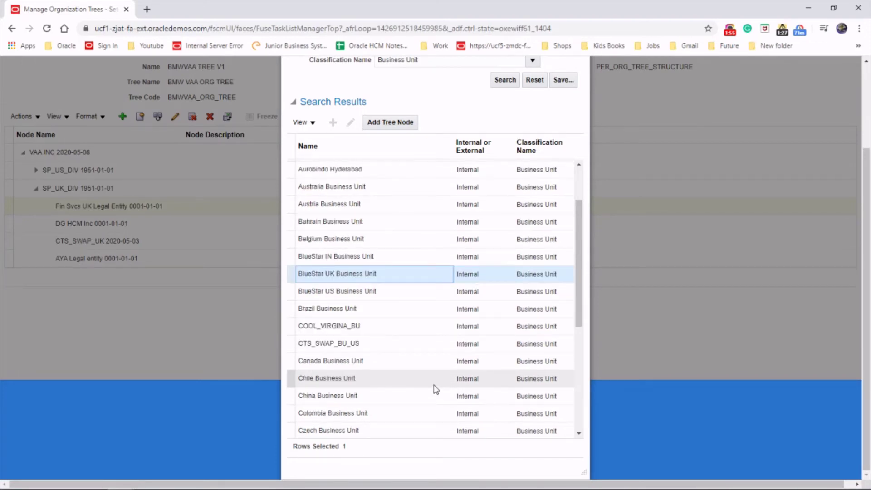
{"action": "scroll", "coordinate": [436, 389], "scroll_direction": "down", "scroll_amount": 1}
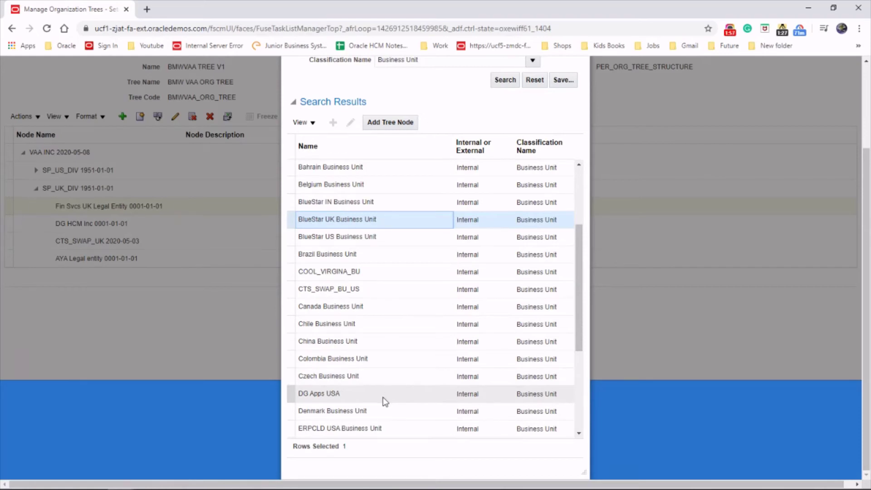
{"action": "scroll", "coordinate": [385, 401], "scroll_direction": "down", "scroll_amount": 1}
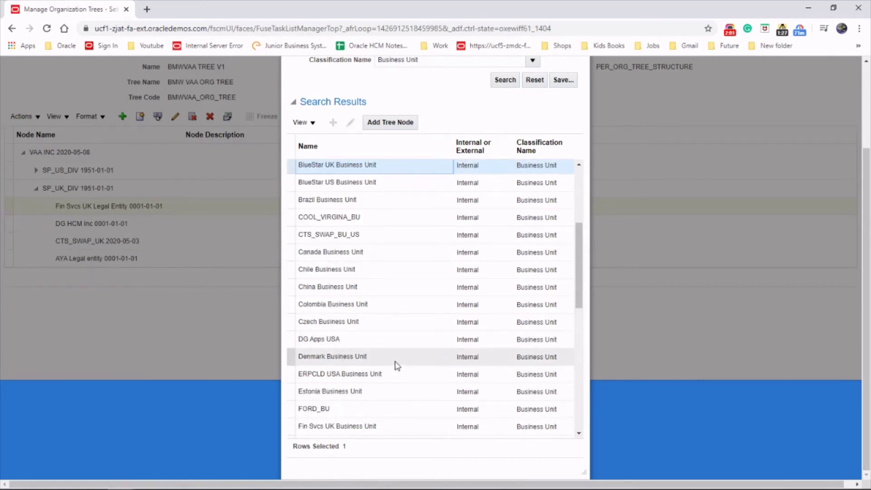
{"action": "scroll", "coordinate": [397, 366], "scroll_direction": "down", "scroll_amount": 1}
{"action": "left_click", "coordinate": [370, 371], "text": "ctrl"}
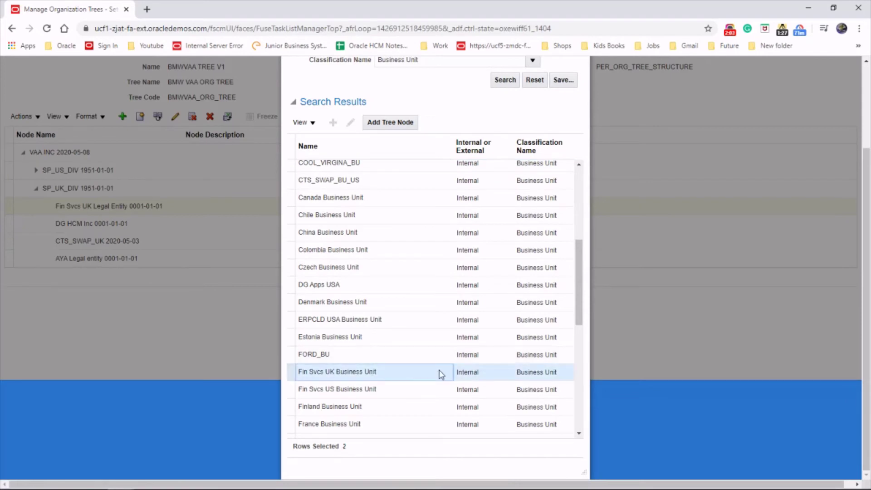
{"action": "left_click", "coordinate": [389, 123]}
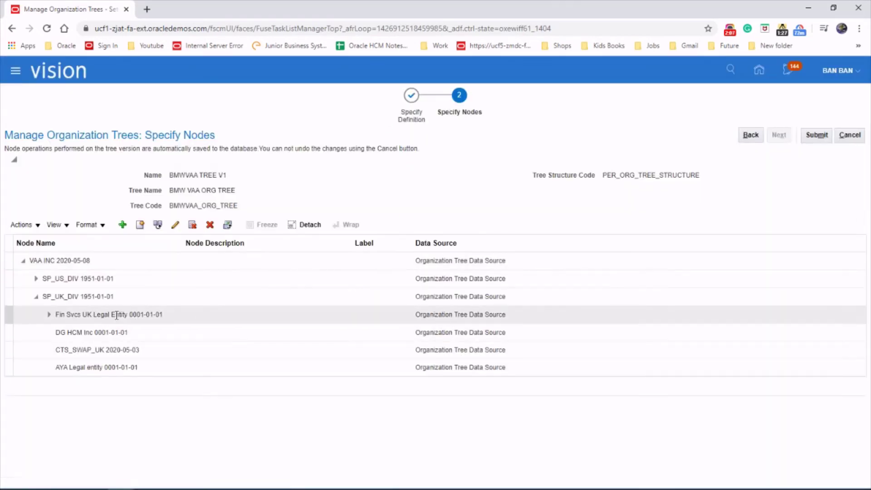
{"action": "left_click", "coordinate": [49, 314]}
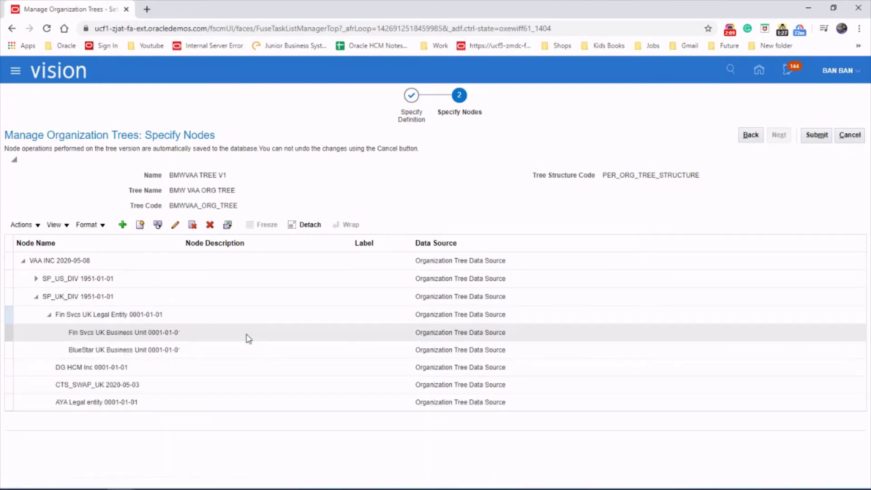
{"action": "left_click", "coordinate": [141, 337]}
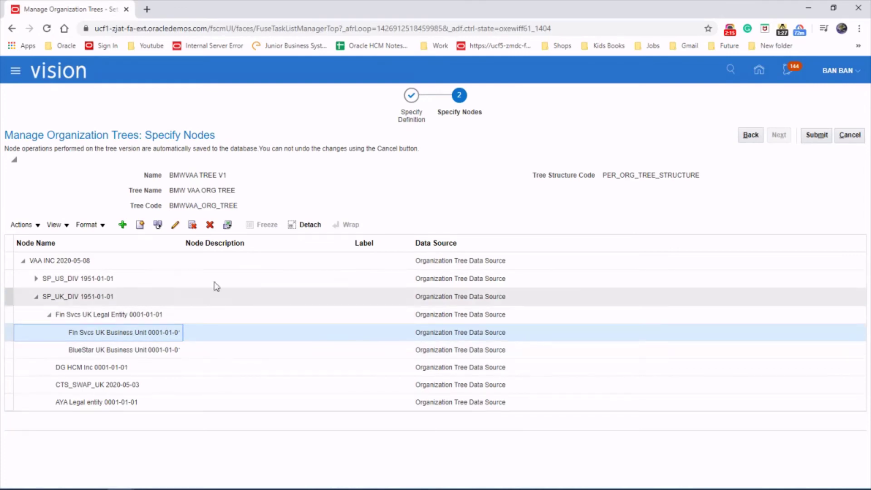
- Under Fin Svcs UK Business Unit, search for organizations classified as Department
{"action": "left_click", "coordinate": [123, 225]}
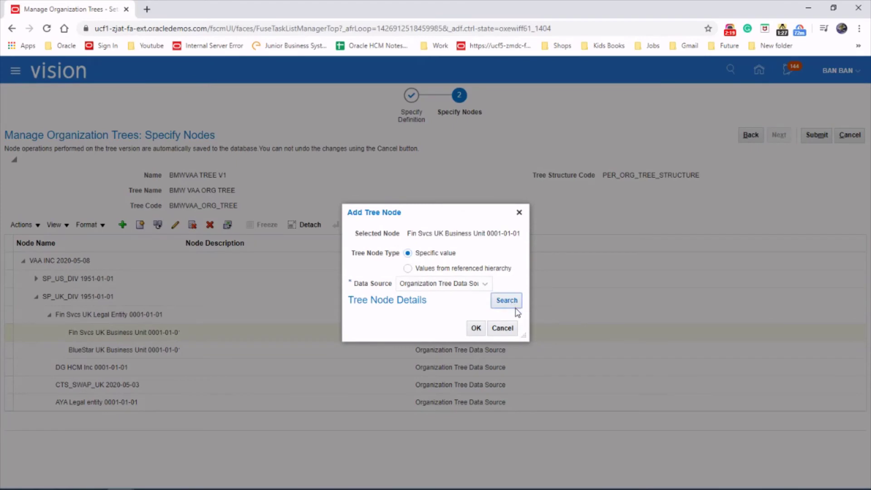
{"action": "left_click", "coordinate": [506, 300]}
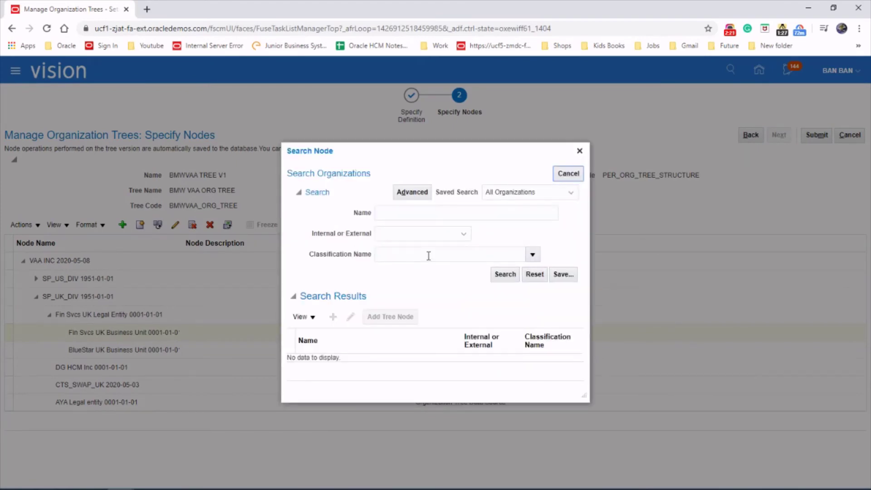
{"action": "left_click", "coordinate": [533, 256]}
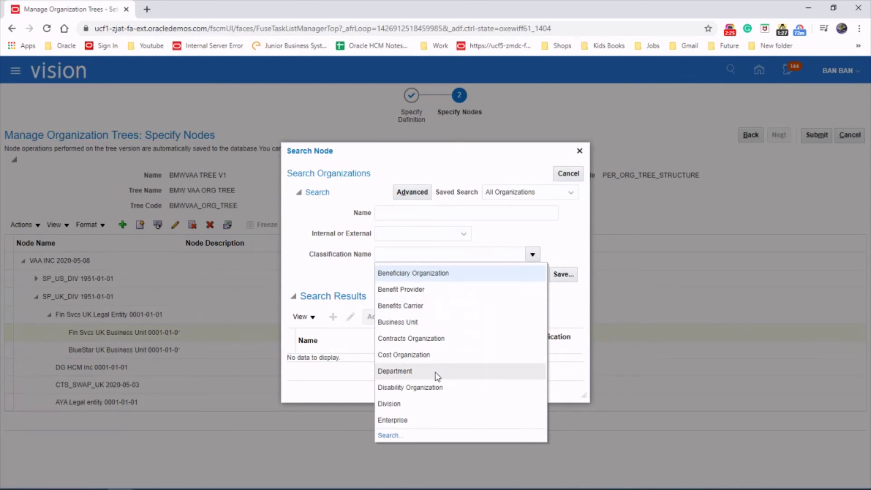
{"action": "left_click", "coordinate": [437, 371]}
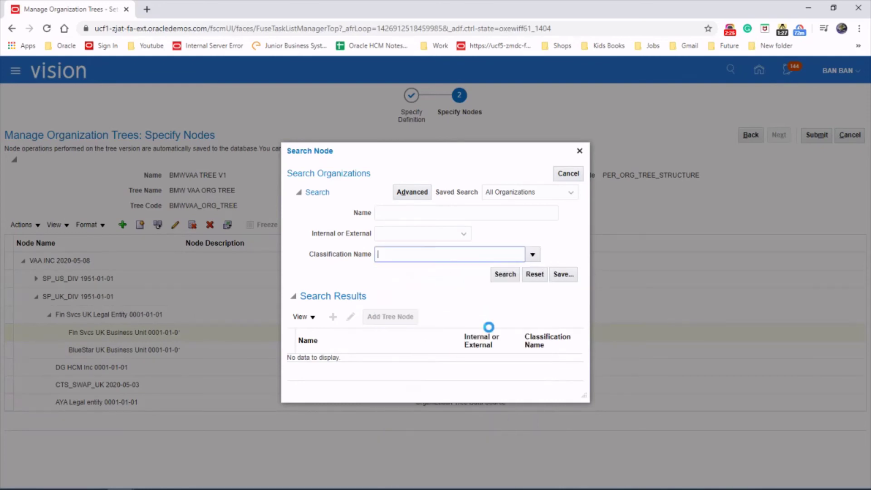
{"action": "left_click", "coordinate": [506, 275]}
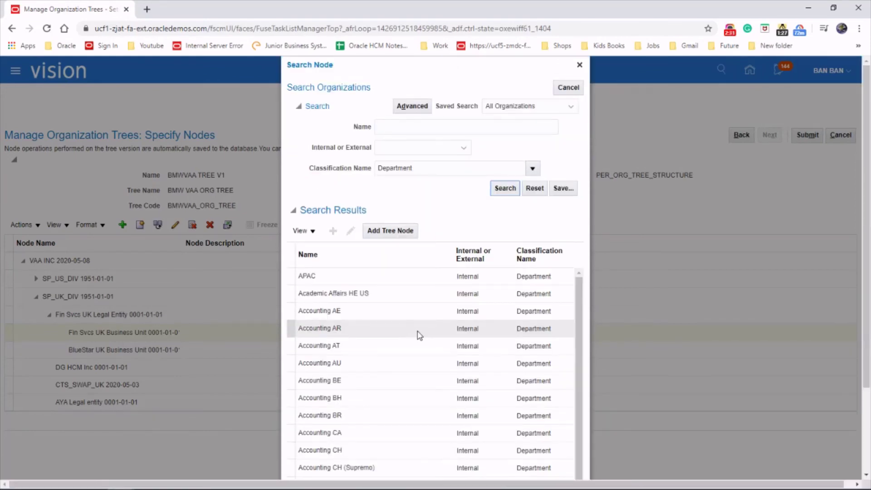
{"action": "scroll", "coordinate": [420, 336], "scroll_direction": "down", "scroll_amount": 3}
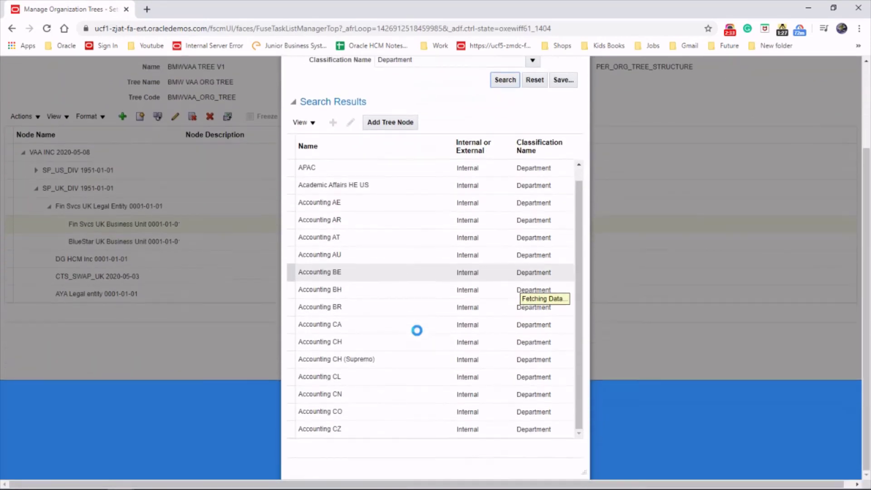
{"action": "scroll", "coordinate": [489, 350], "scroll_direction": "down", "scroll_amount": 3}
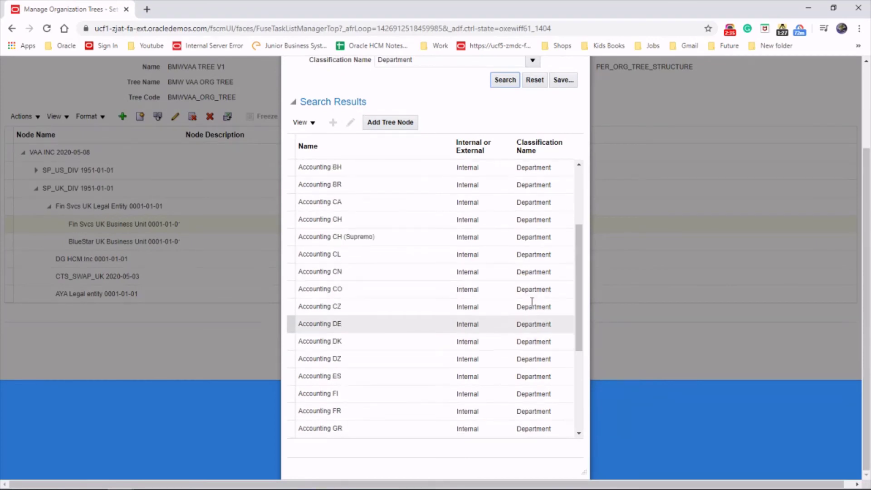
{"action": "left_click_drag", "start_coordinate": [570, 286], "coordinate": [575, 212]}
{"action": "scroll", "coordinate": [490, 196], "scroll_direction": "up", "scroll_amount": 4}
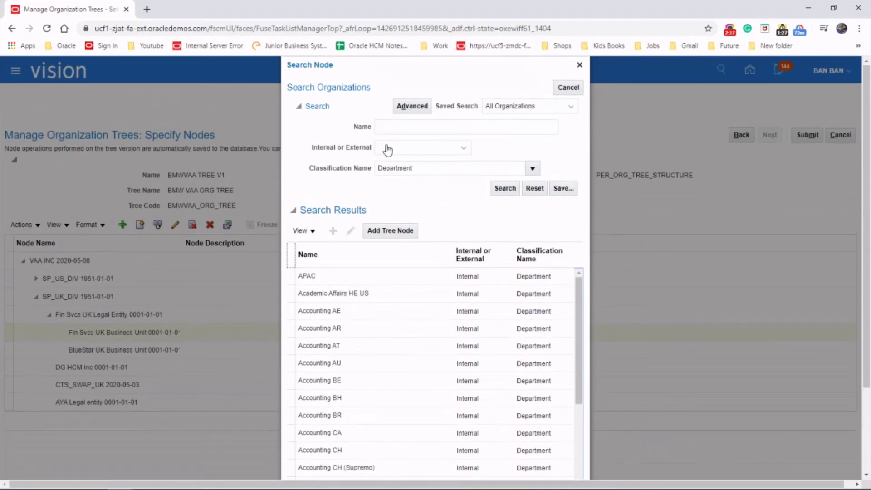
- Narrow the department search by name, refining the filter from 'UK' to '%UK'
{"action": "left_click", "coordinate": [398, 127]}
{"action": "type", "text": "UK"}
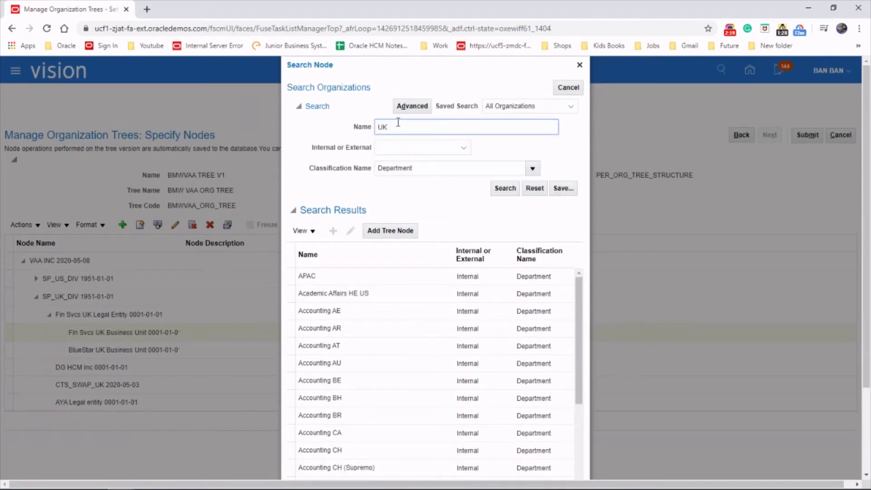
{"action": "left_click", "coordinate": [513, 188]}
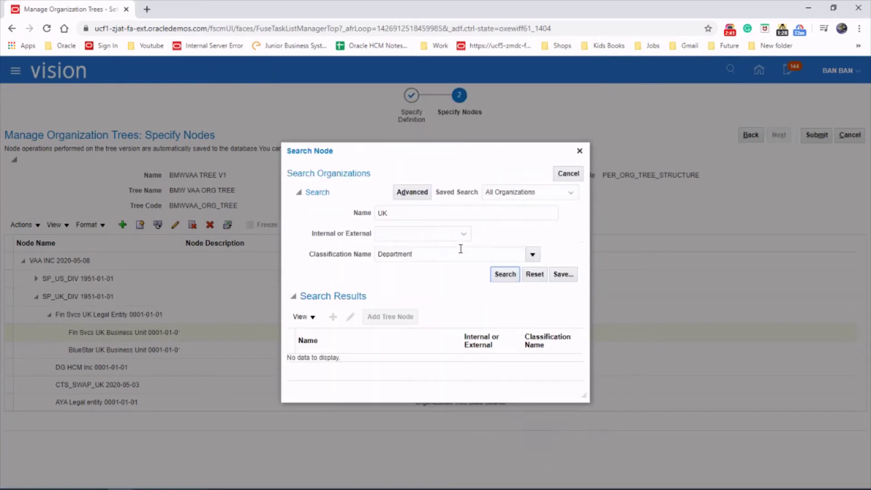
{"action": "double_click", "coordinate": [384, 212]}
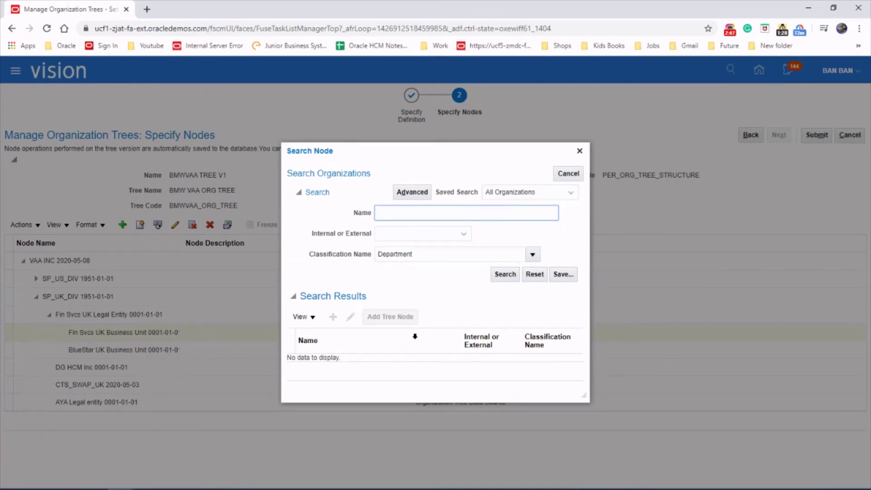
{"action": "type", "text": "%"}
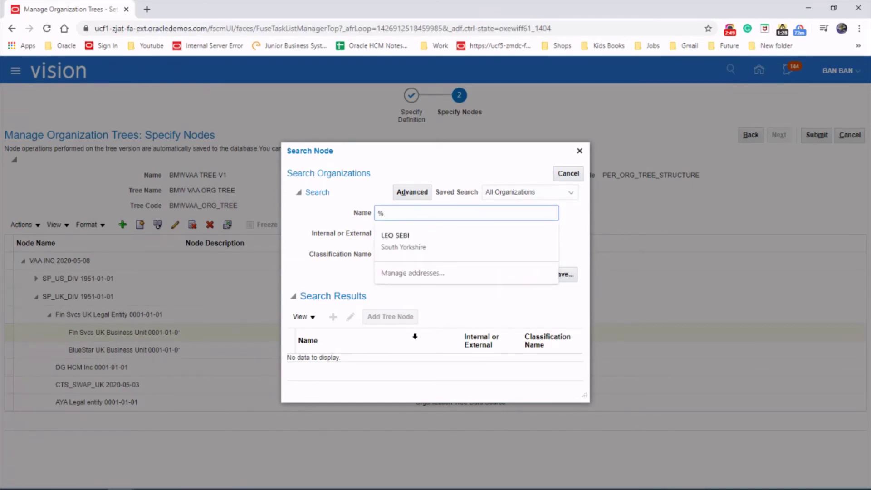
{"action": "type", "text": "UK"}
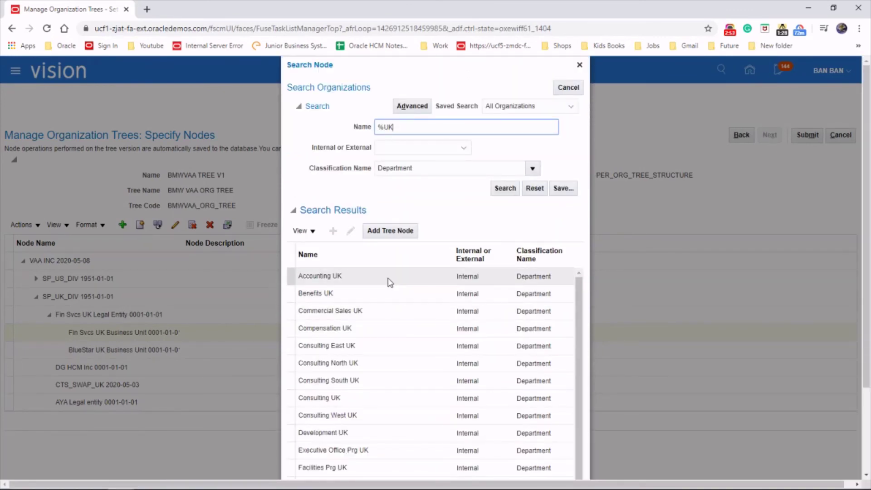
- Add the Accounting, Benefits, Compensation, Consulting and Development UK departments as child nodes
{"action": "left_click", "coordinate": [389, 281]}
{"action": "left_click", "coordinate": [366, 295], "text": "ctrl"}
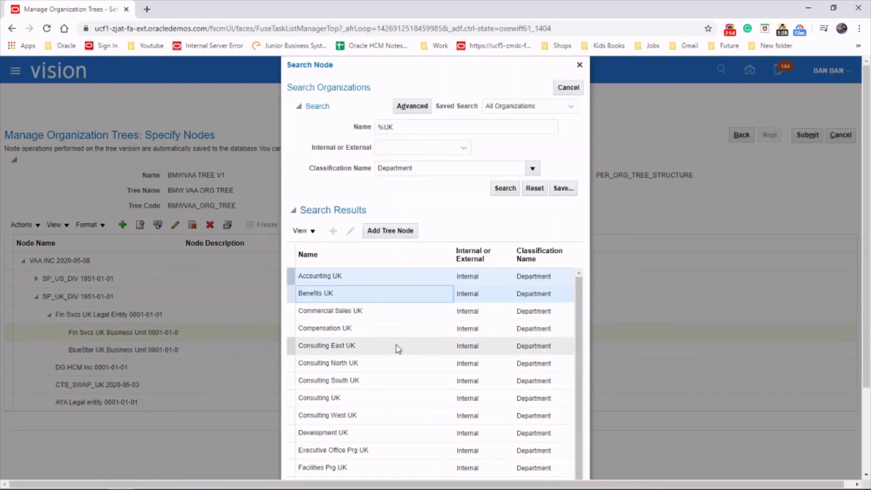
{"action": "left_click", "coordinate": [375, 329], "text": "ctrl"}
{"action": "left_click", "coordinate": [362, 399], "text": "ctrl"}
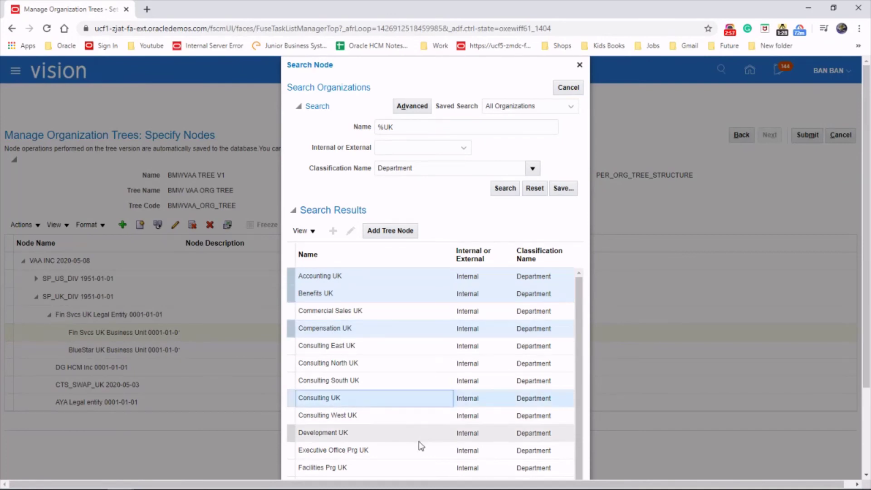
{"action": "left_click", "coordinate": [368, 436], "text": "ctrl"}
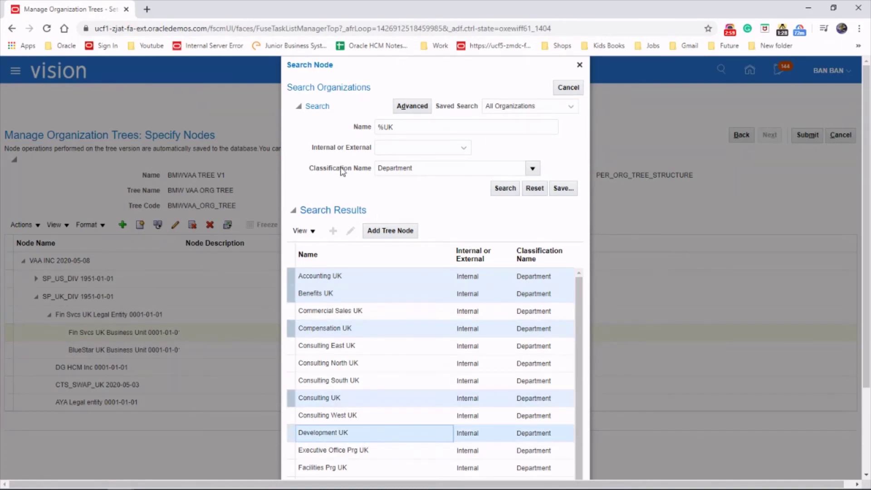
{"action": "left_click", "coordinate": [401, 233]}
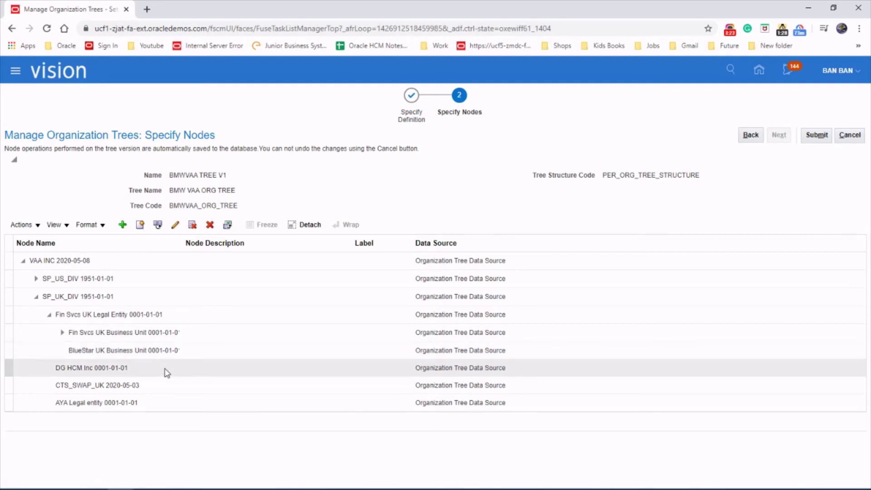
- Check the departments under Fin Svcs UK Business Unit and submit tree version BMWVAA TREE V1
{"action": "left_click", "coordinate": [62, 332]}
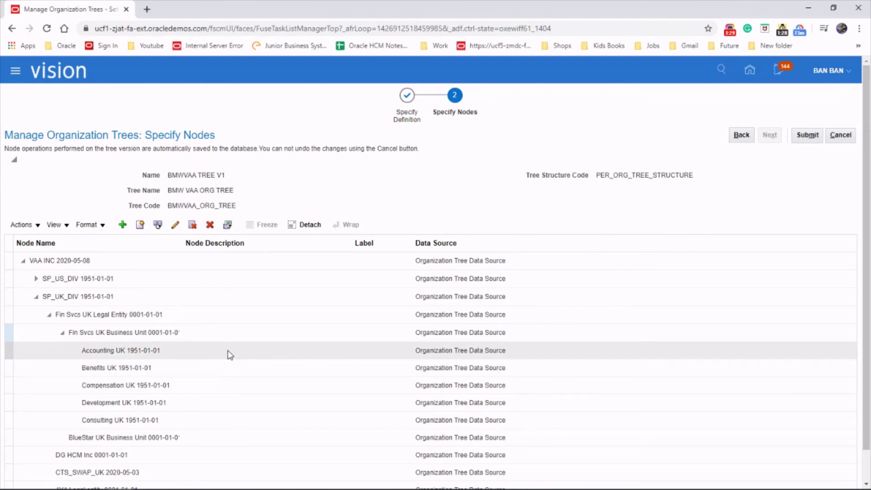
{"action": "left_click", "coordinate": [807, 135]}
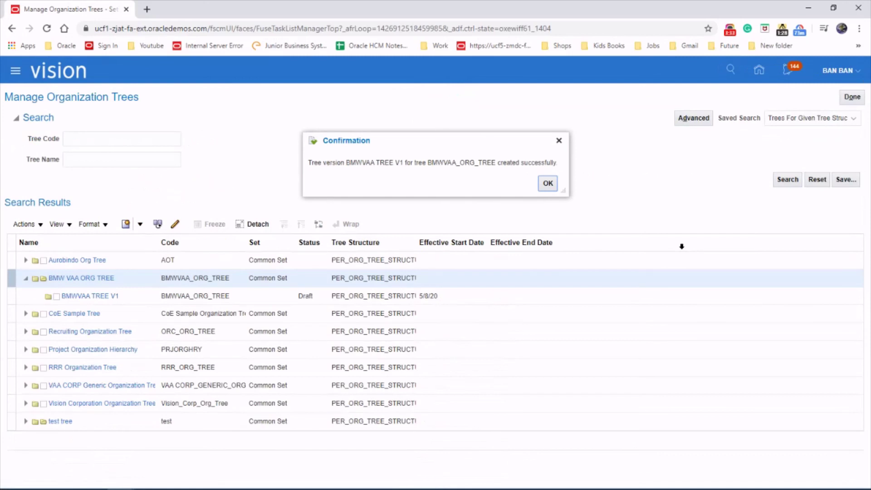